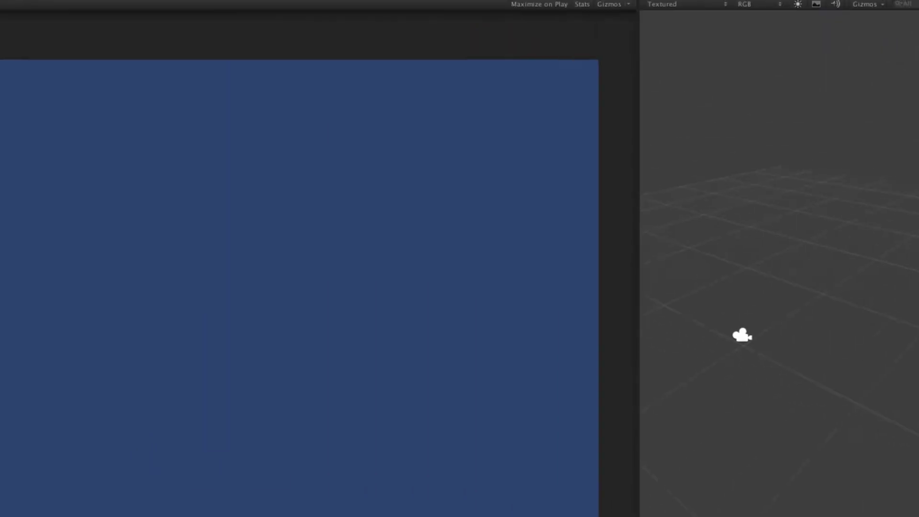
# Step: Create a ProFlares setup in the scene and expand its ProFlareBatch object in the hierarchy
pyautogui.click(393, 7)
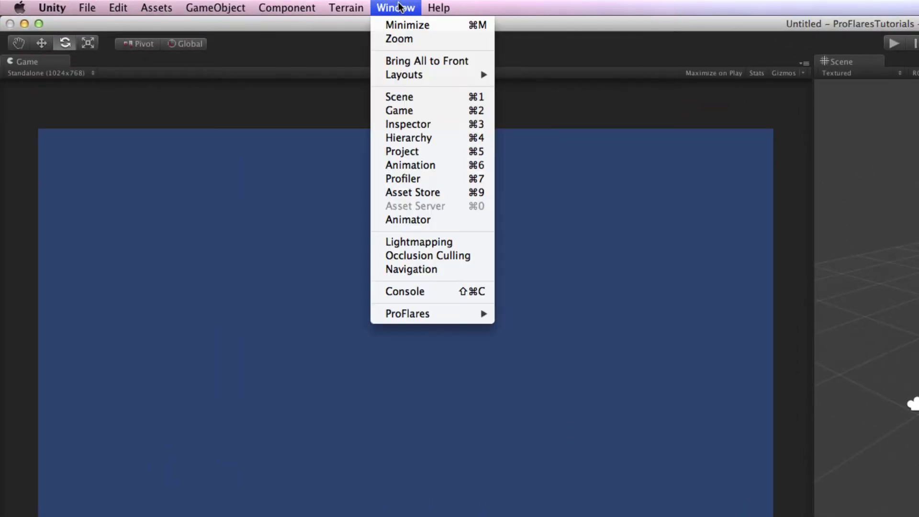
pyautogui.moveTo(406, 316)
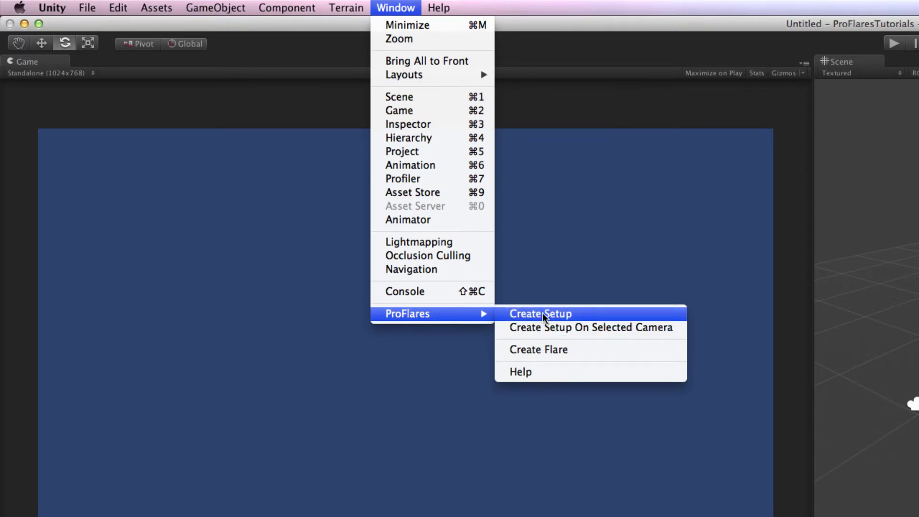
pyautogui.click(559, 317)
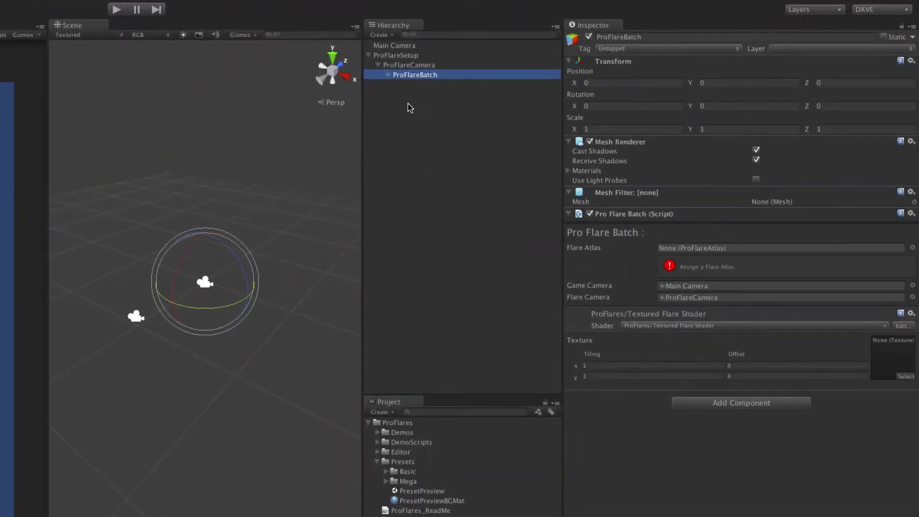
pyautogui.click(388, 74)
# Step: Try moving the ProFlareSetup object in the scene with the Move tool and undo the move
pyautogui.click(412, 56)
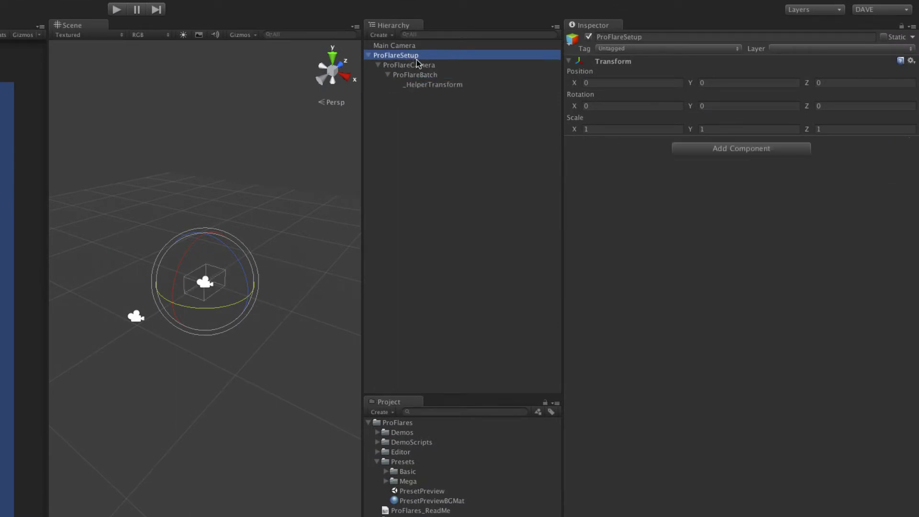
pyautogui.press('w')
pyautogui.moveTo(210, 233)
pyautogui.mouseDown()
pyautogui.moveTo(218, 167)
pyautogui.moveTo(226, 278)
pyautogui.moveTo(214, 243)
pyautogui.moveTo(137, 314)
pyautogui.moveTo(223, 232)
pyautogui.mouseUp()
pyautogui.hotkey('ctrl', 'z')
pyautogui.hotkey('ctrl', 'z')
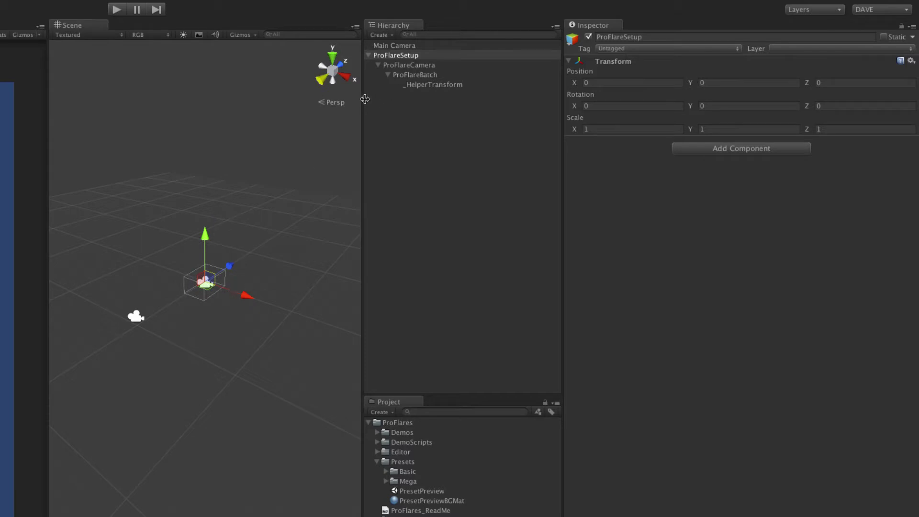
# Step: Assign the MegaAtlas prefab from the Mega presets as the Flare Atlas of ProFlareBatch
pyautogui.click(414, 66)
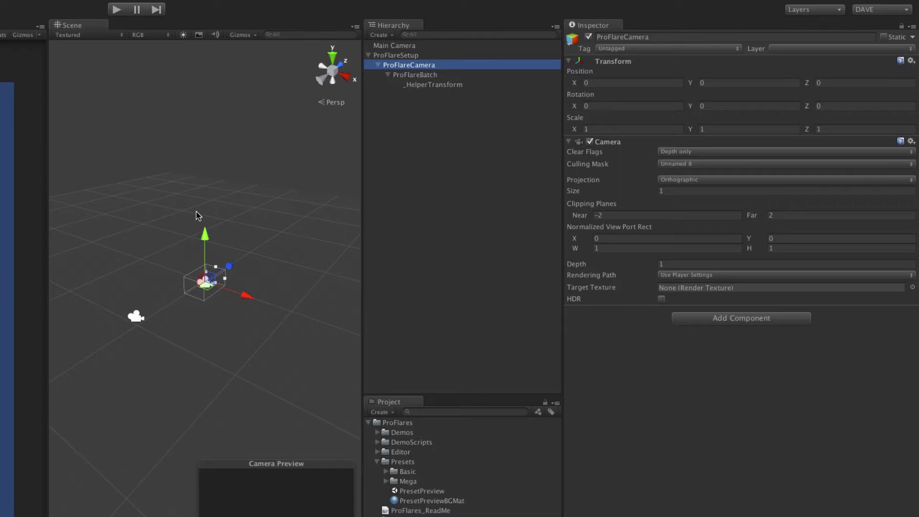
pyautogui.click(463, 75)
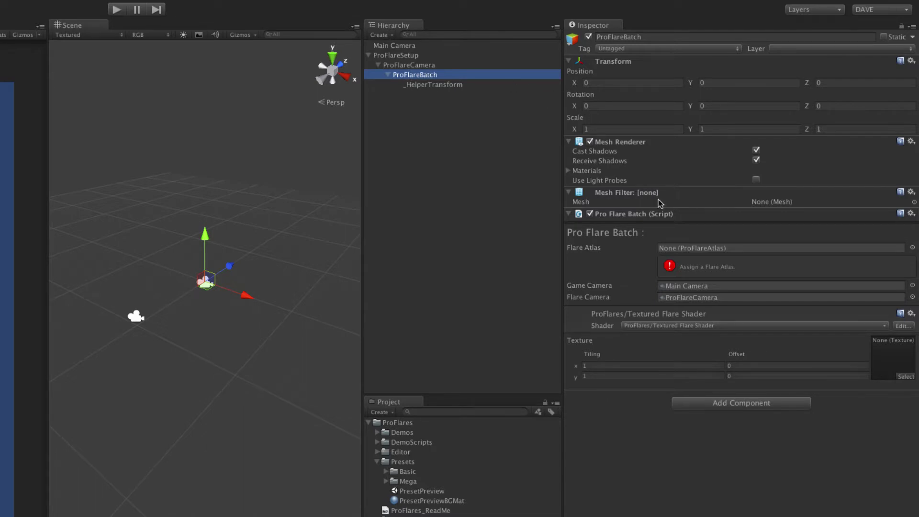
pyautogui.click(639, 213)
pyautogui.click(625, 216)
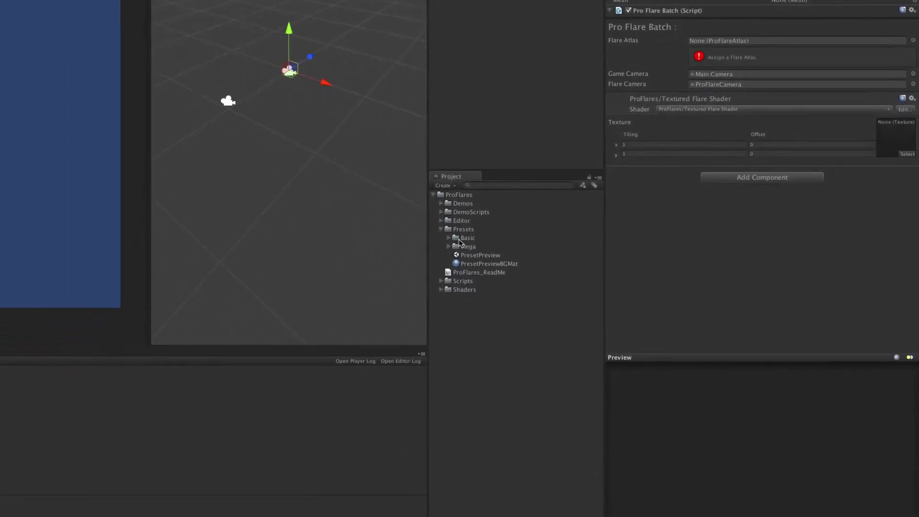
pyautogui.click(448, 246)
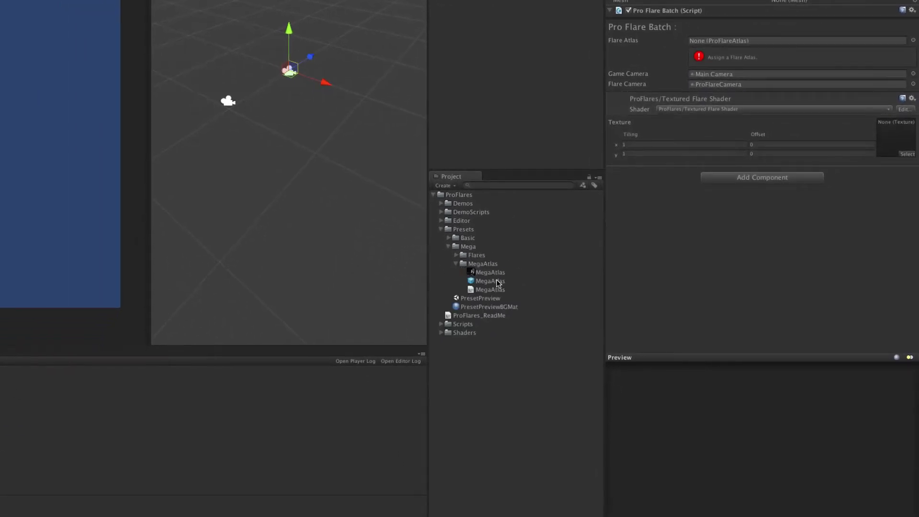
pyautogui.moveTo(497, 283); pyautogui.dragTo(710, 43)
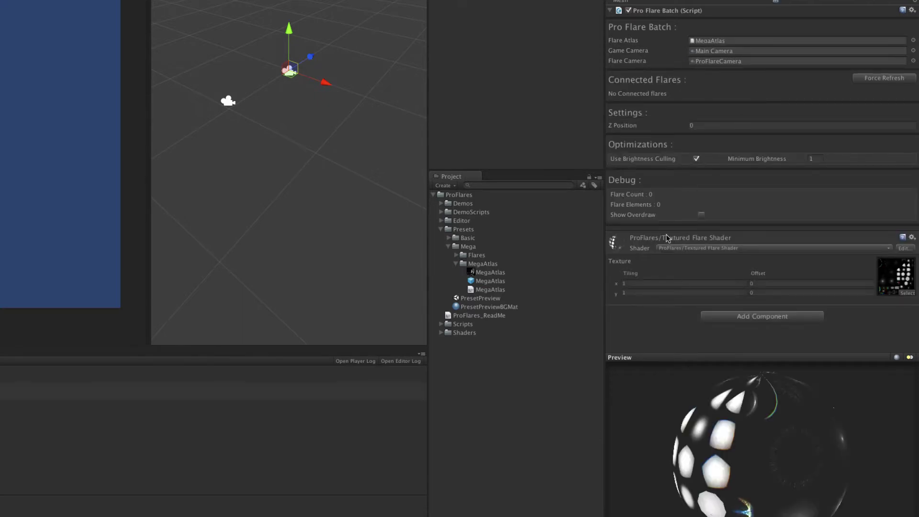
# Step: Examine the flare shader's material preview and the flare elements in the MegaAtlas texture
pyautogui.moveTo(721, 353); pyautogui.dragTo(722, 346)
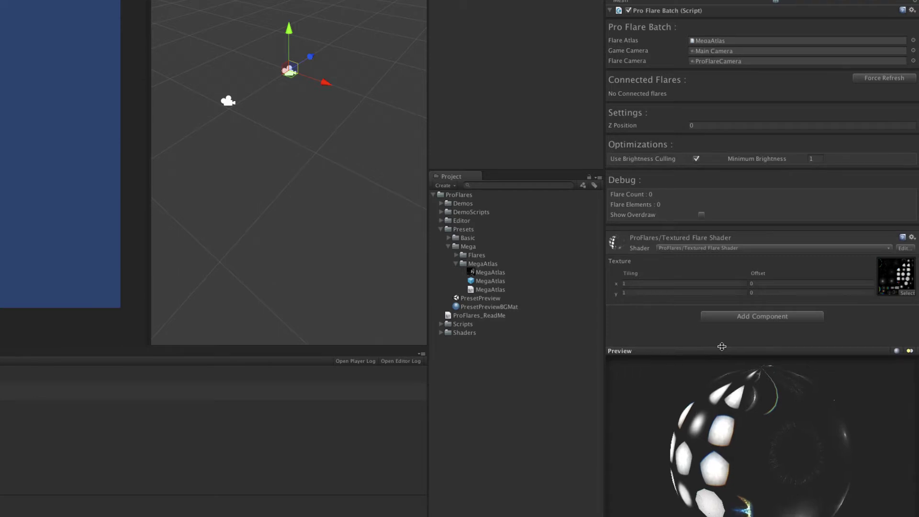
pyautogui.moveTo(742, 436); pyautogui.dragTo(799, 416)
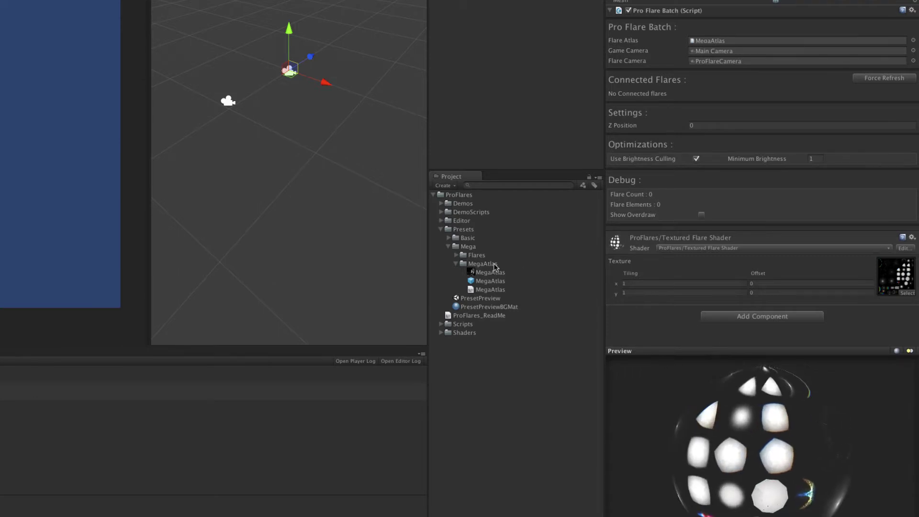
pyautogui.click(491, 273)
pyautogui.moveTo(755, 348); pyautogui.dragTo(751, 228)
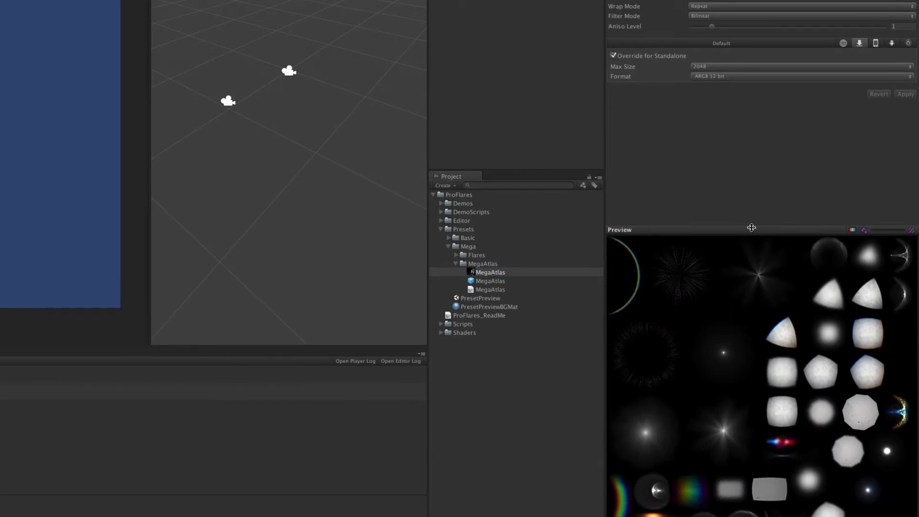
pyautogui.moveTo(751, 228); pyautogui.dragTo(740, 382)
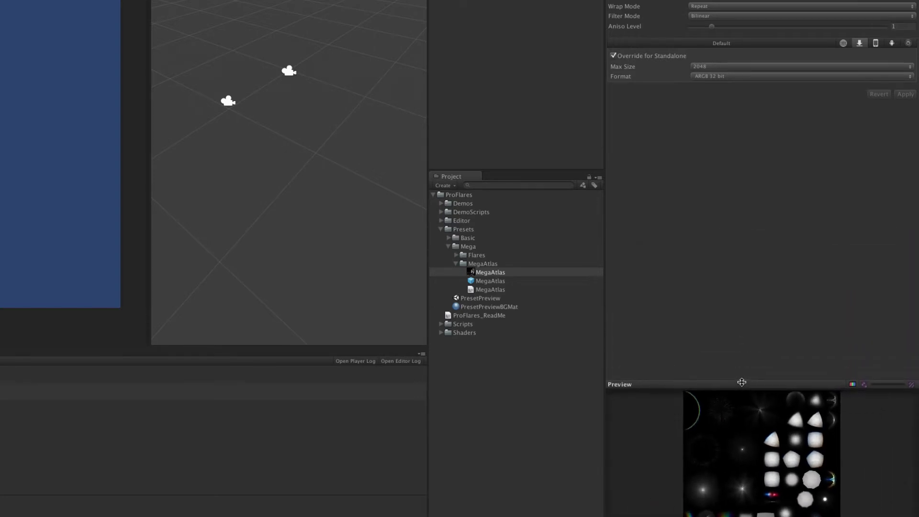
# Step: Expand the Flares folder of the Mega presets and select ProFlareBatch (MegaAtlas)
pyautogui.click(456, 255)
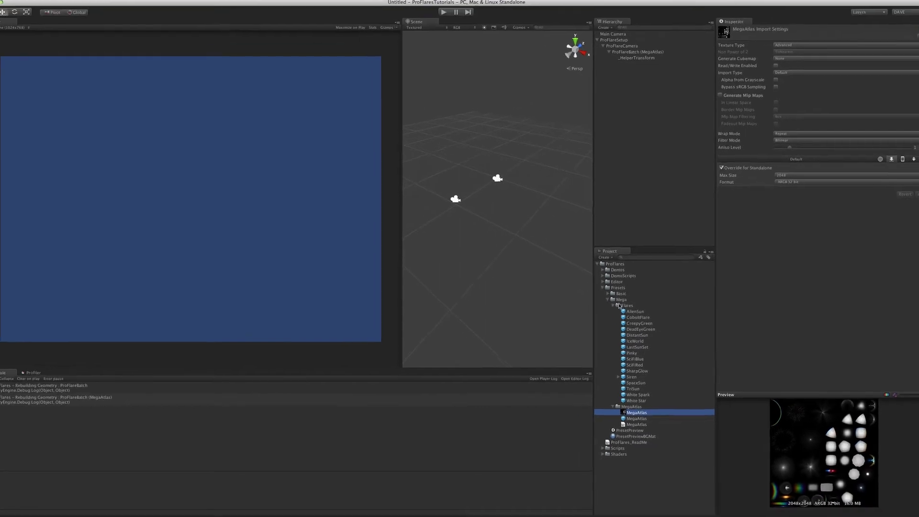
pyautogui.click(645, 49)
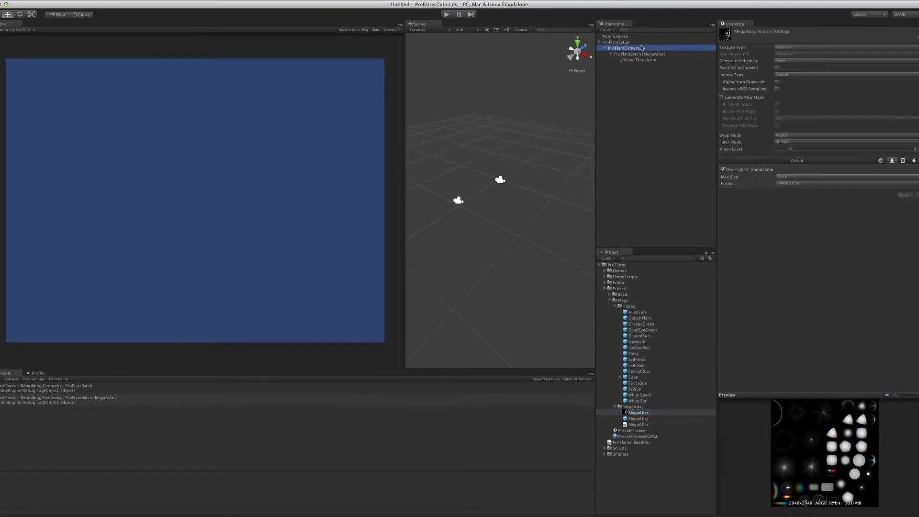
pyautogui.click(648, 54)
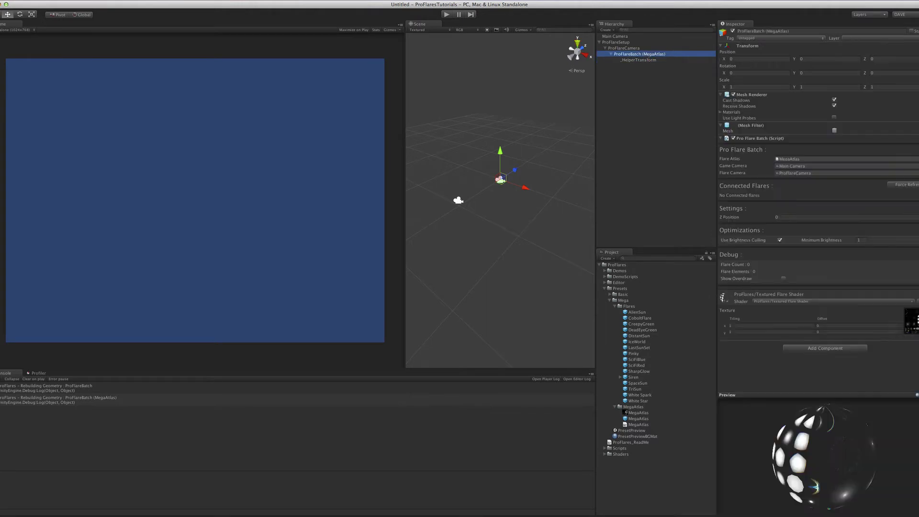
# Step: Create a plane at Y position 0 and scale it uniformly to about 2.1
pyautogui.click(103, 0)
pyautogui.moveTo(119, 12)
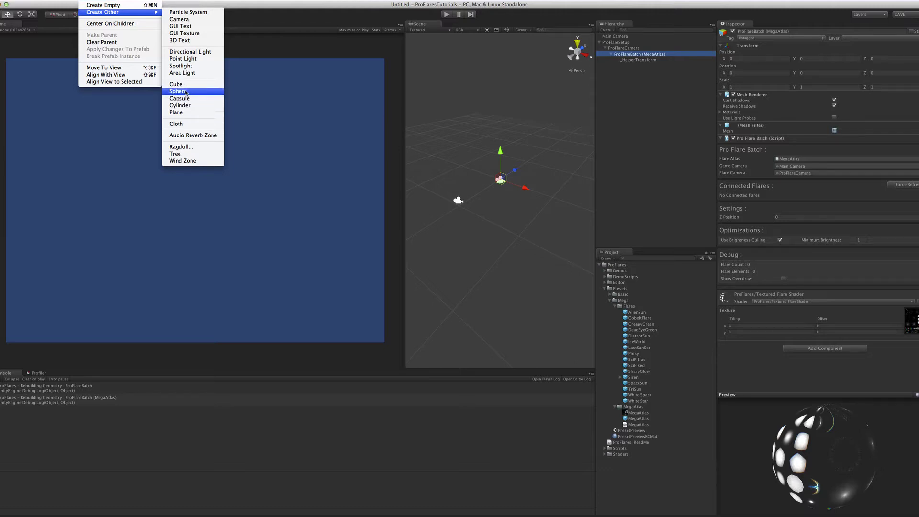
pyautogui.click(177, 112)
pyautogui.click(822, 57)
pyautogui.write('0')
pyautogui.rightClick(491, 72)
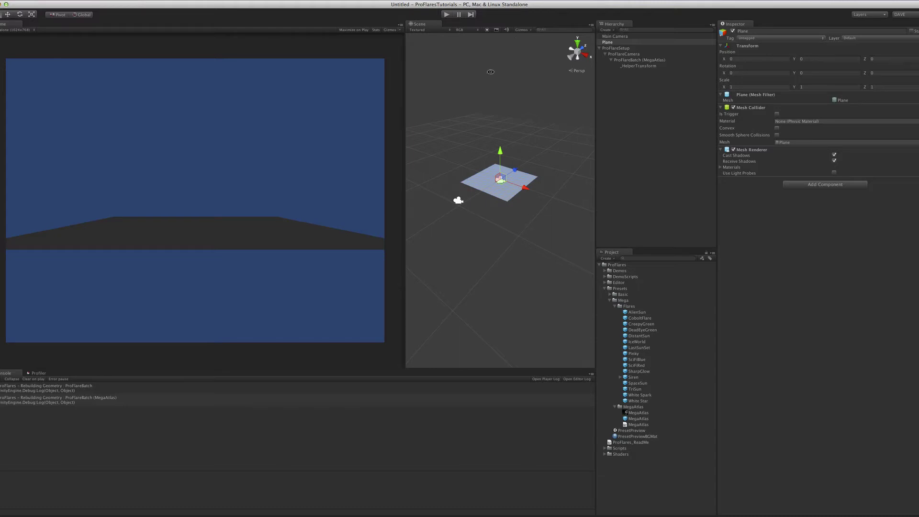
pyautogui.press('r')
pyautogui.moveTo(500, 181); pyautogui.dragTo(531, 172)
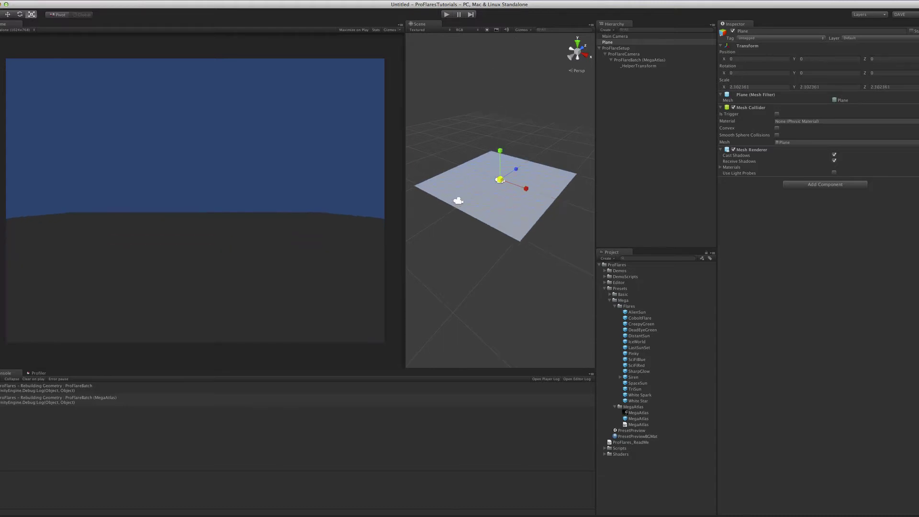
# Step: Create a sphere at Y position 0, offset it to about -3.5 in X, and scale it uniformly to about 1.96
pyautogui.click(98, 1)
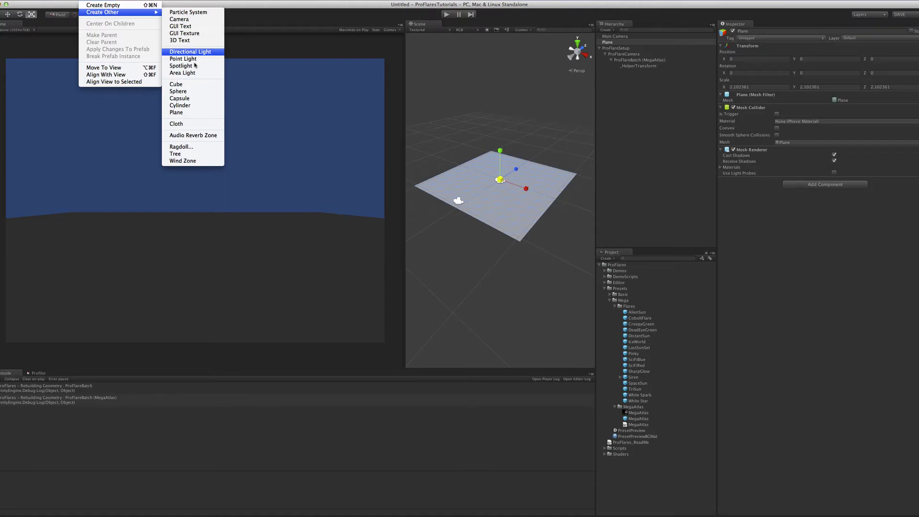
pyautogui.click(178, 91)
pyautogui.click(828, 60)
pyautogui.write('0w')
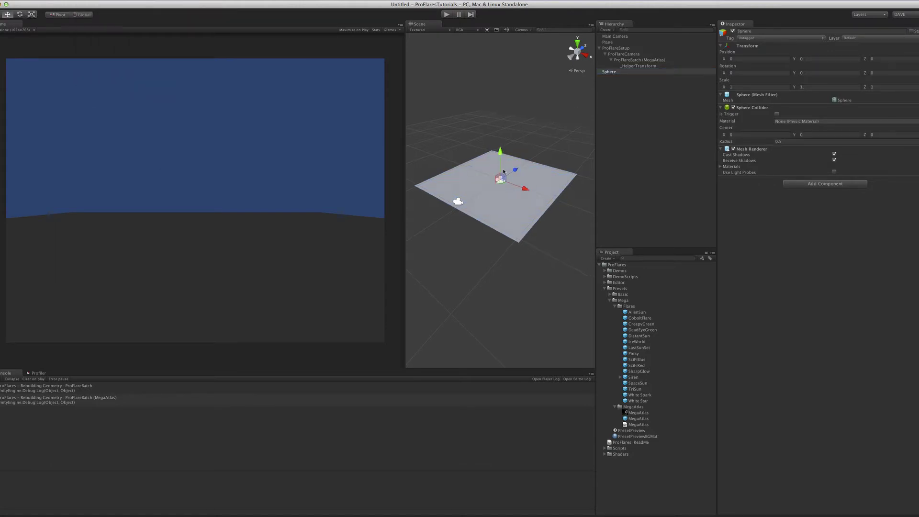
pyautogui.moveTo(515, 185)
pyautogui.mouseDown()
pyautogui.moveTo(502, 184)
pyautogui.moveTo(525, 185)
pyautogui.mouseUp()
pyautogui.press('r')
# Step: Create a directional light and rotate it to change how it lights the sphere and plane
pyautogui.click(93, 0)
pyautogui.moveTo(96, 44)
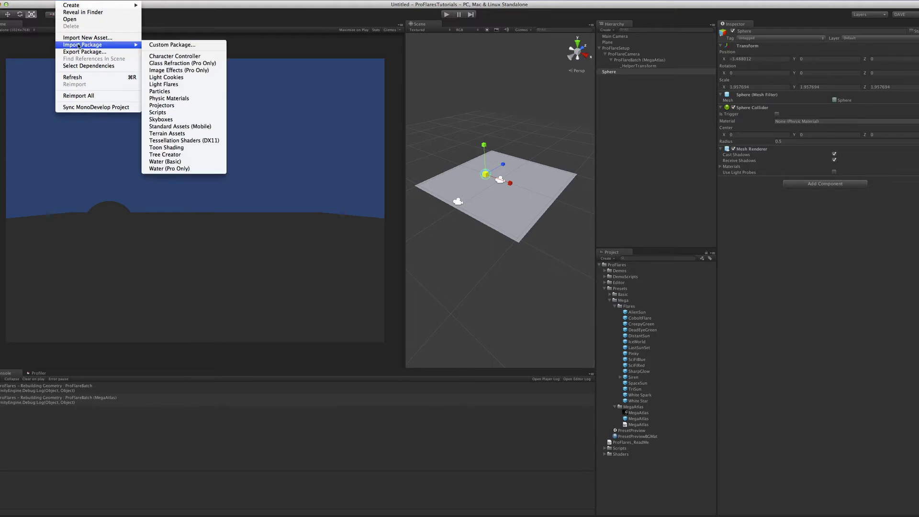
pyautogui.moveTo(95, 0)
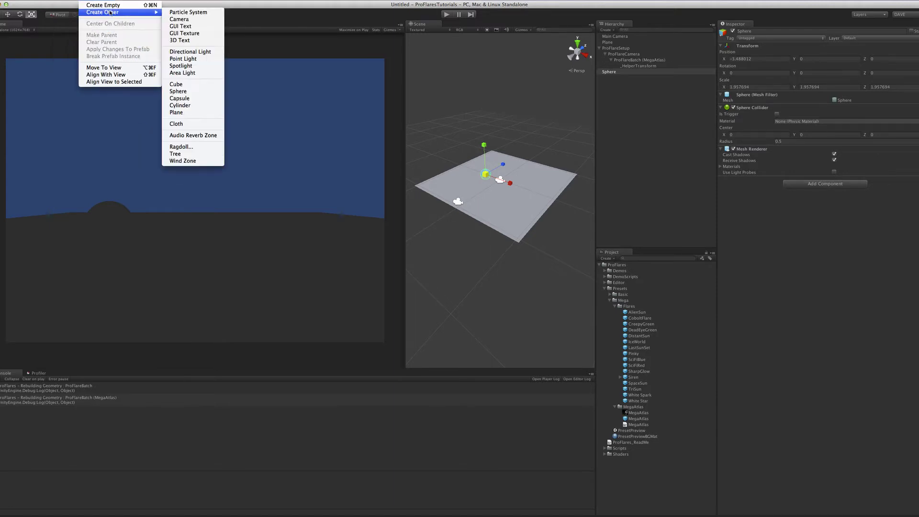
pyautogui.click(190, 52)
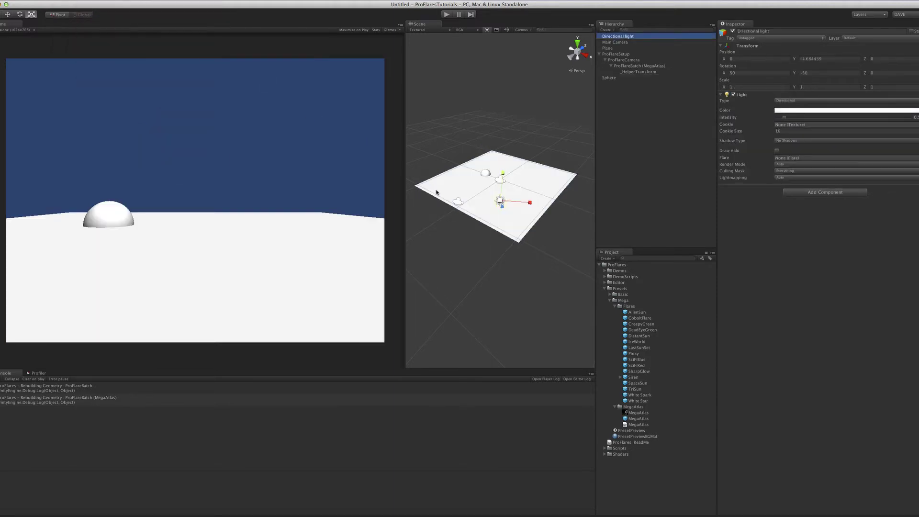
pyautogui.moveTo(498, 197); pyautogui.dragTo(567, 224)
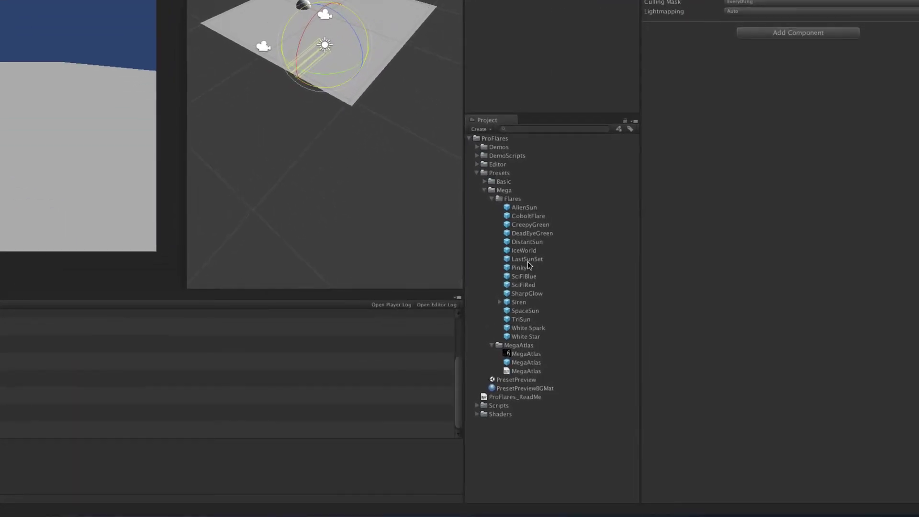
# Step: Add the LastSunSet flare preset to the scene, placing it on the opposite side of the plane from the sphere
pyautogui.moveTo(527, 261); pyautogui.dragTo(322, 0)
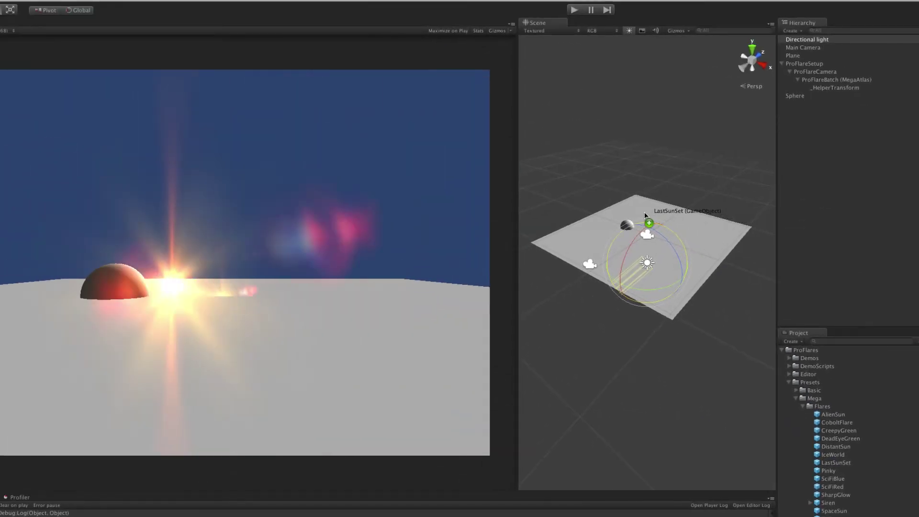
pyautogui.moveTo(644, 215); pyautogui.dragTo(711, 233)
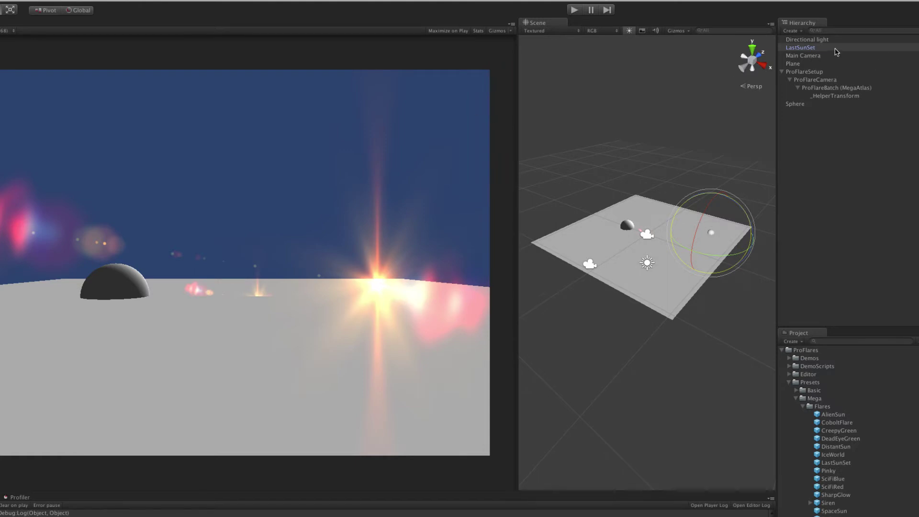
# Step: Examine in the scene view how the flare geometry at ProFlareSetup relates to the Main Camera
pyautogui.click(809, 56)
pyautogui.keyDown('alt'); pyautogui.moveTo(579, 271); pyautogui.dragTo(536, 306); pyautogui.keyUp('alt')
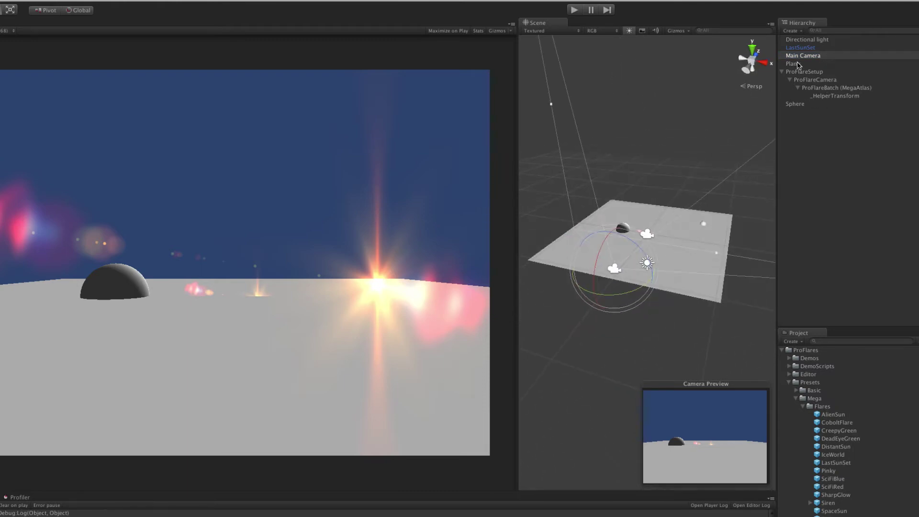
pyautogui.click(809, 72)
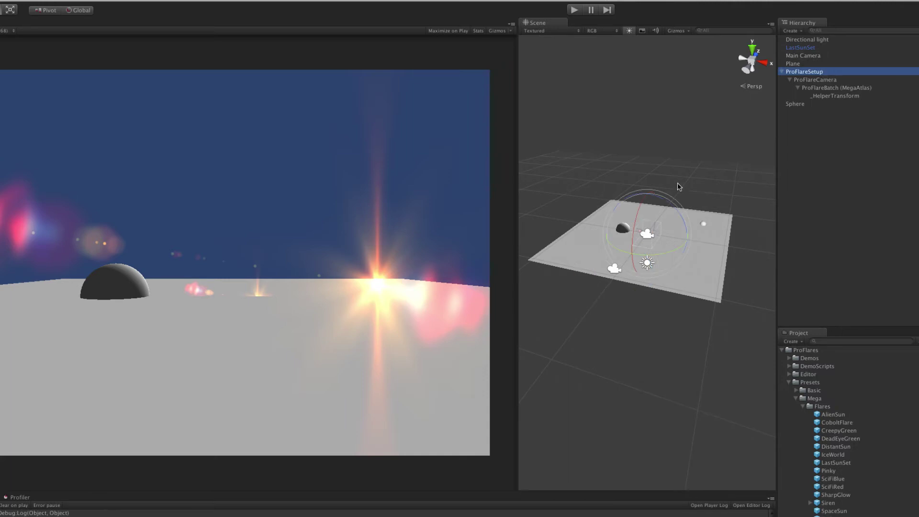
pyautogui.press('f')
pyautogui.keyDown('alt'); pyautogui.moveTo(669, 203); pyautogui.dragTo(718, 274); pyautogui.keyUp('alt')
pyautogui.click(698, 131)
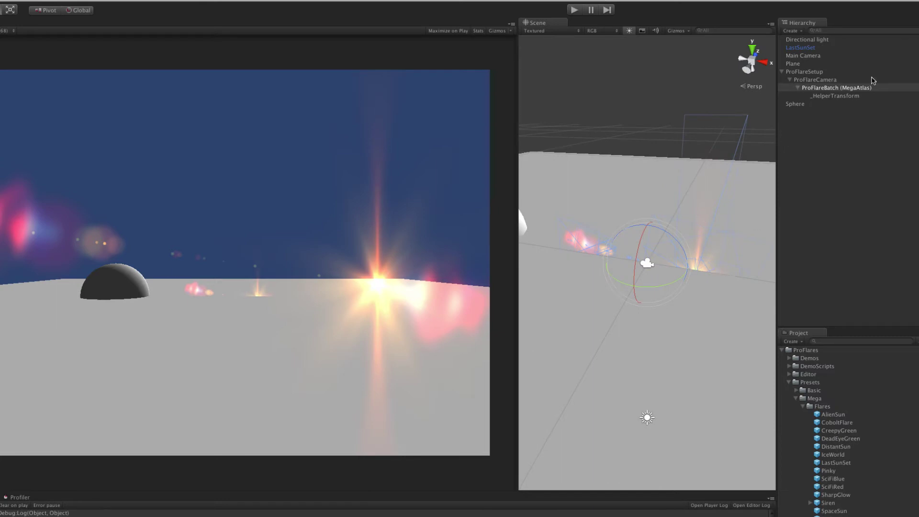
pyautogui.click(809, 56)
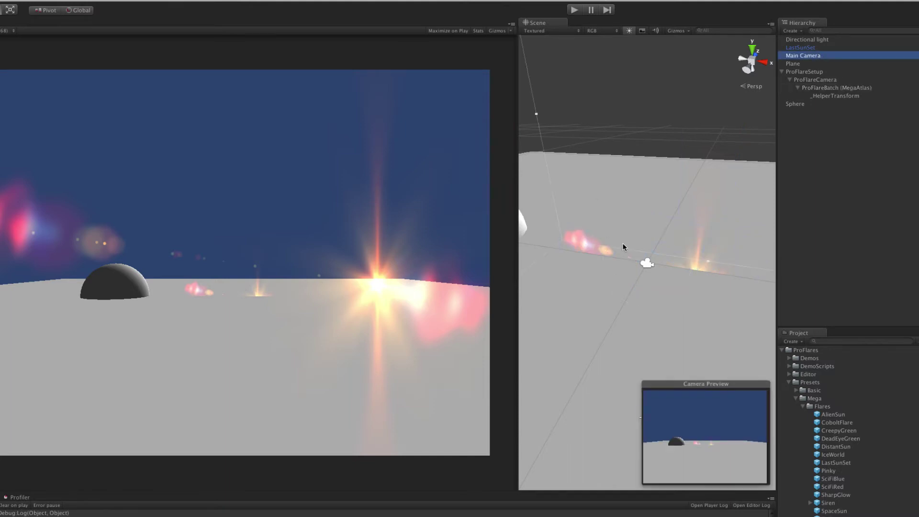
pyautogui.keyDown('alt'); pyautogui.moveTo(671, 249); pyautogui.dragTo(667, 215); pyautogui.keyUp('alt')
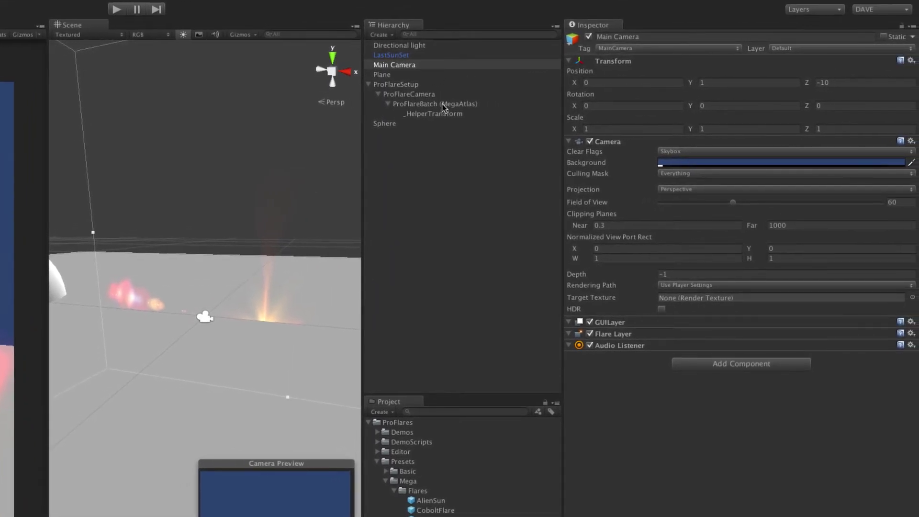
# Step: Add a new layer named Flares as User Layer 8, starting from the ProFlareBatch (MegaAtlas) layer setting
pyautogui.click(443, 105)
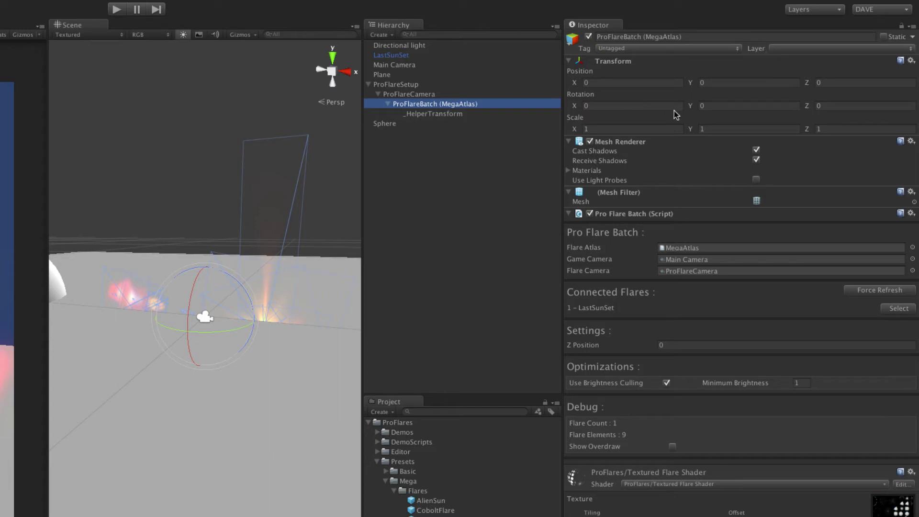
pyautogui.click(785, 50)
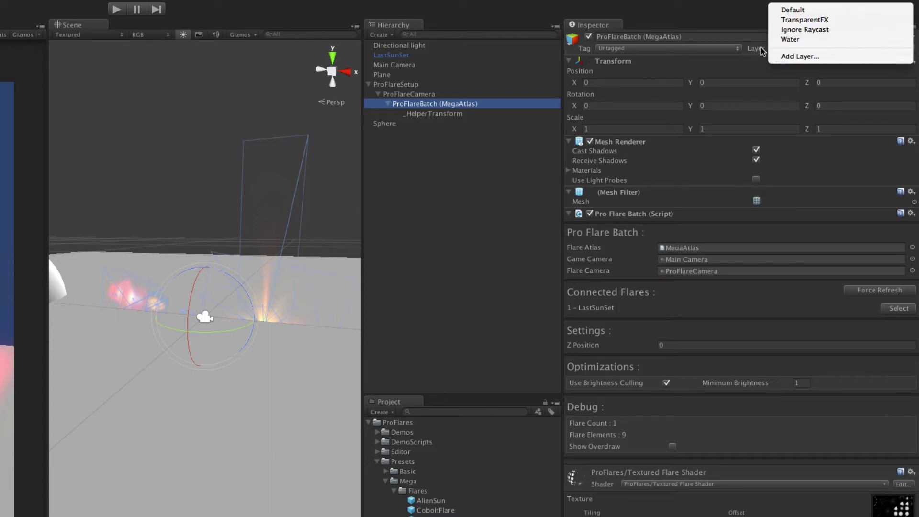
pyautogui.click(792, 57)
pyautogui.click(620, 153)
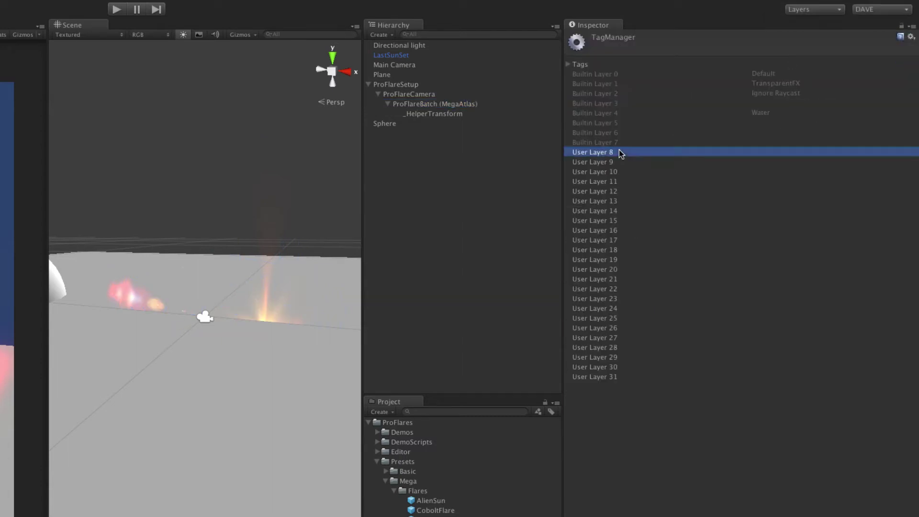
pyautogui.click(780, 152)
pyautogui.write('Flare')
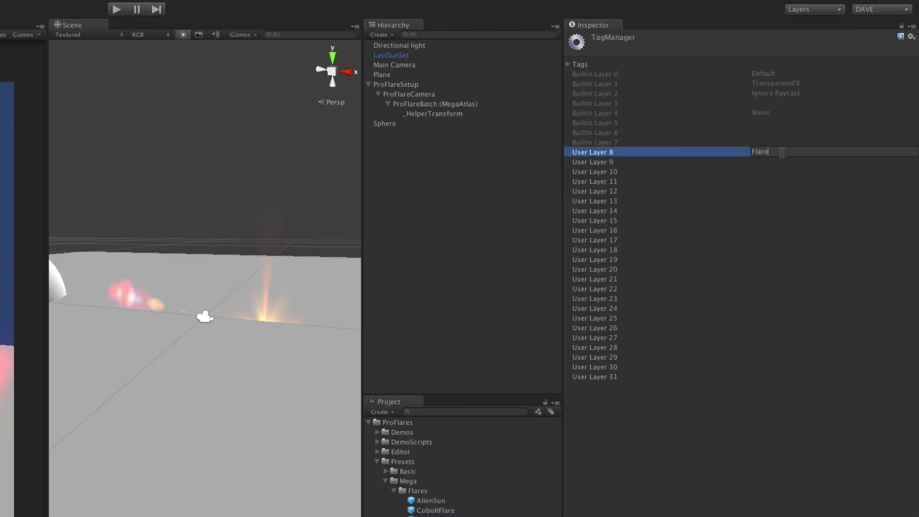
pyautogui.write('s')
pyautogui.press('Return')
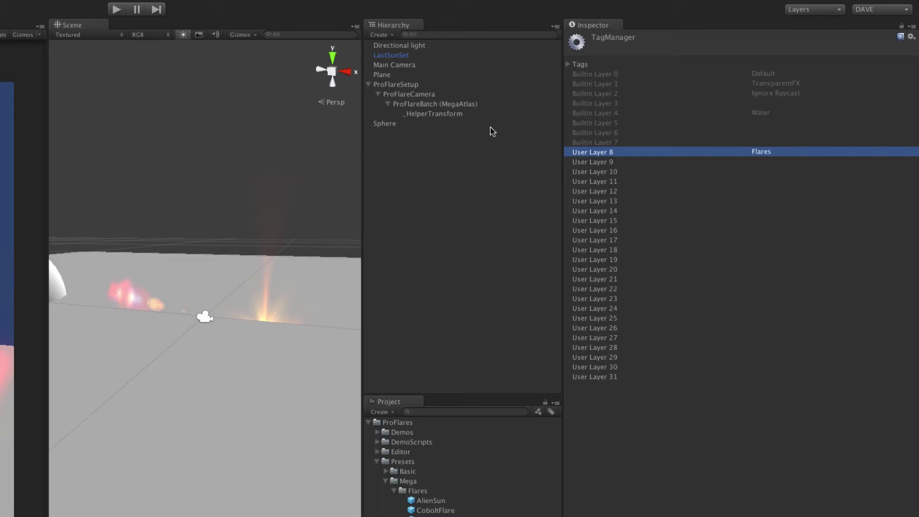
# Step: Exclude the Flares layer from the Main Camera's culling mask
pyautogui.click(412, 73)
pyautogui.click(412, 65)
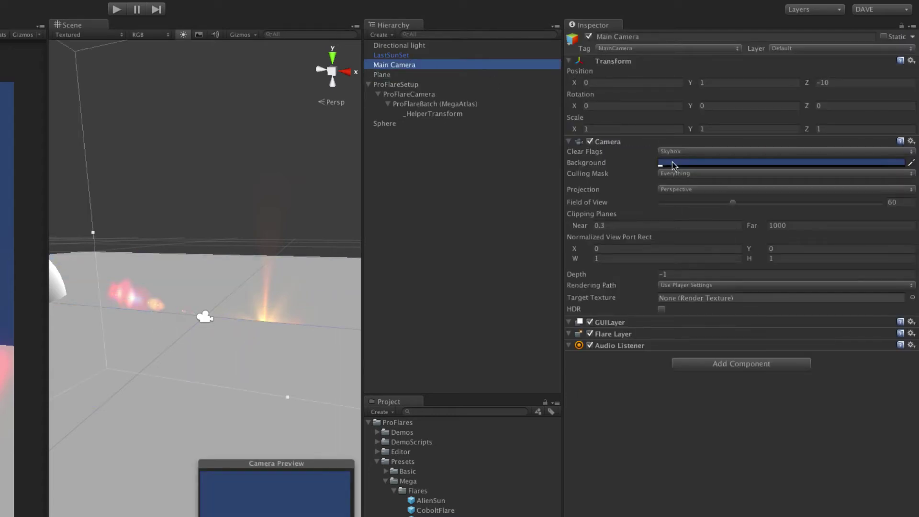
pyautogui.click(678, 175)
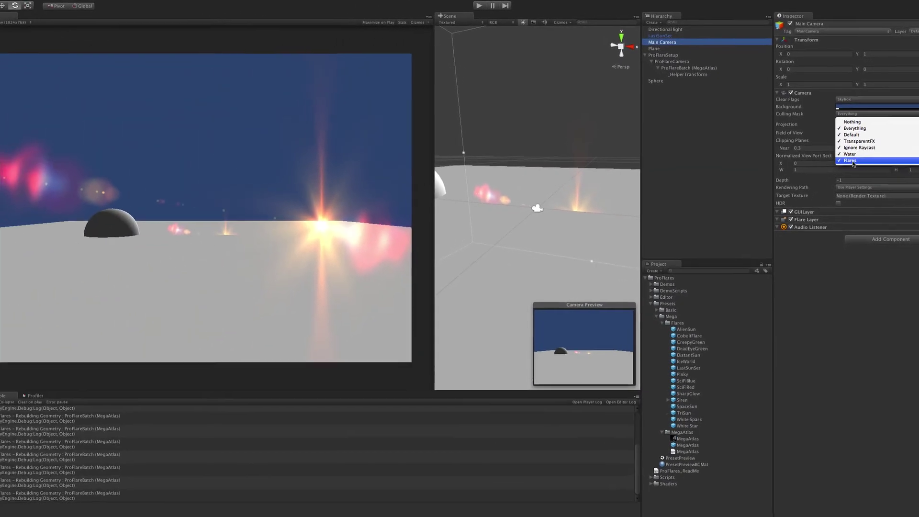
pyautogui.click(851, 161)
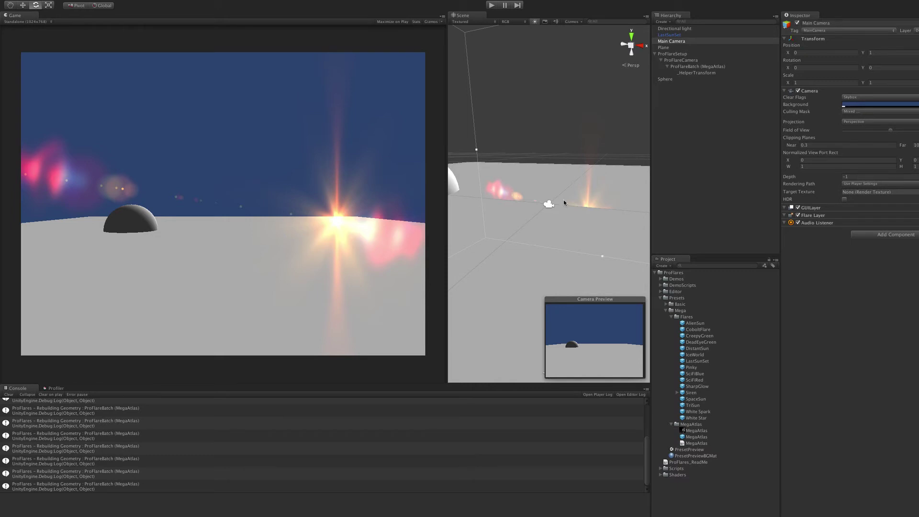
# Step: Raise the Main Camera to a Y position of about 2.21
pyautogui.scroll(-5, 564, 200)
pyautogui.keyDown('alt'); pyautogui.moveTo(564, 199); pyautogui.dragTo(501, 177); pyautogui.keyUp('alt')
pyautogui.press('w')
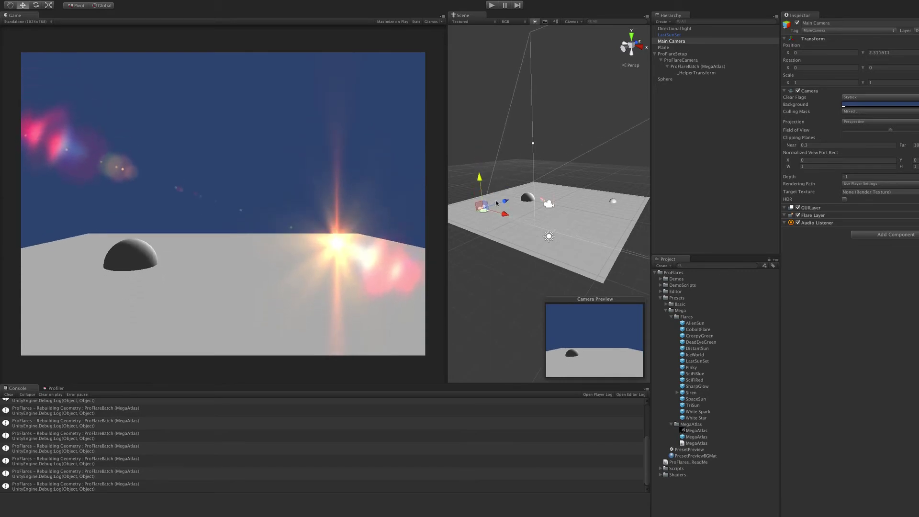
pyautogui.press('e')
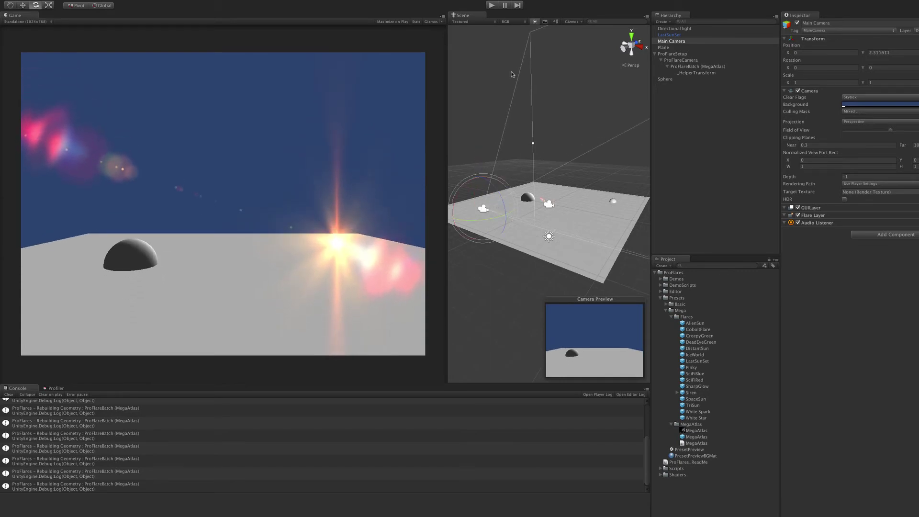
# Step: Move the LastSunSet flare up above the plane to a Y position of about 4.70
pyautogui.click(613, 201)
pyautogui.press('w')
pyautogui.moveTo(620, 201); pyautogui.dragTo(618, 161)
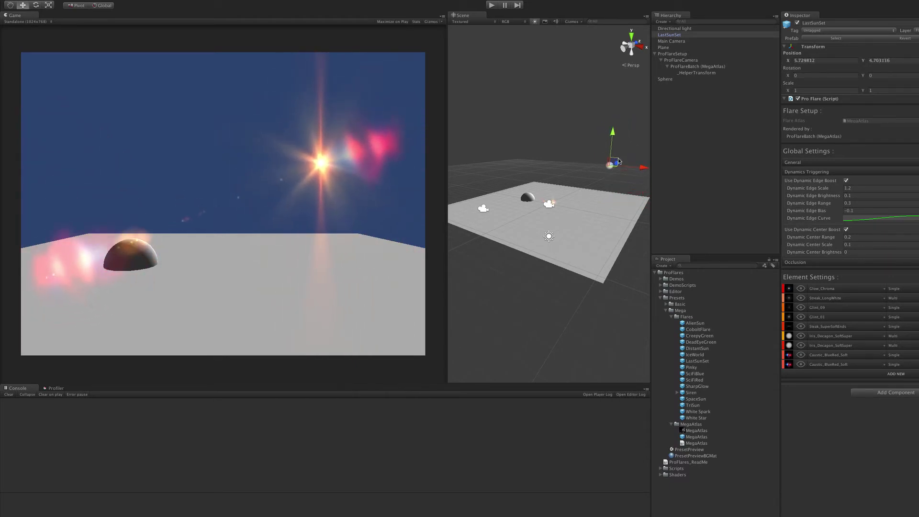
# Step: Place three duplicates of the LastSunSet flare around the original and show the rendering statistics in the game view
pyautogui.hotkey('ctrl', 'd')
pyautogui.moveTo(643, 170); pyautogui.dragTo(597, 135)
pyautogui.hotkey('ctrl', 'd')
pyautogui.click(416, 21)
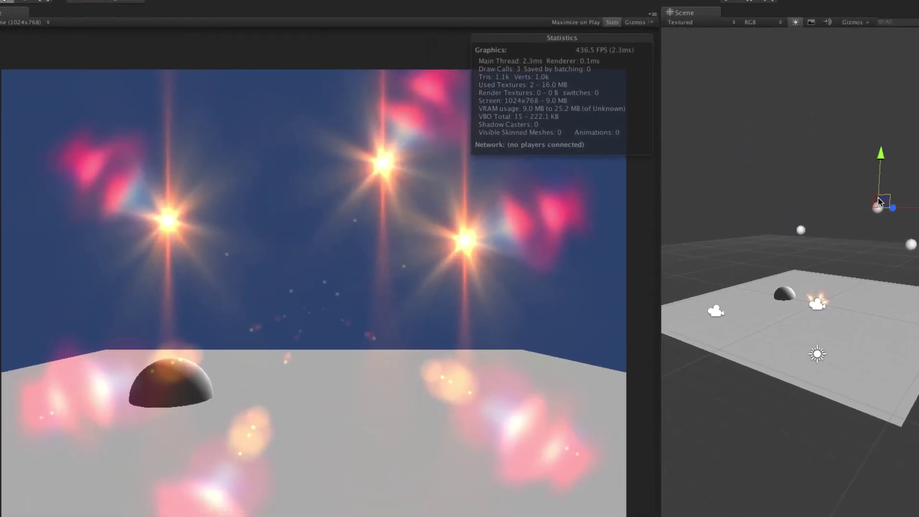
pyautogui.press('super+d')
pyautogui.moveTo(878, 197); pyautogui.dragTo(864, 255)
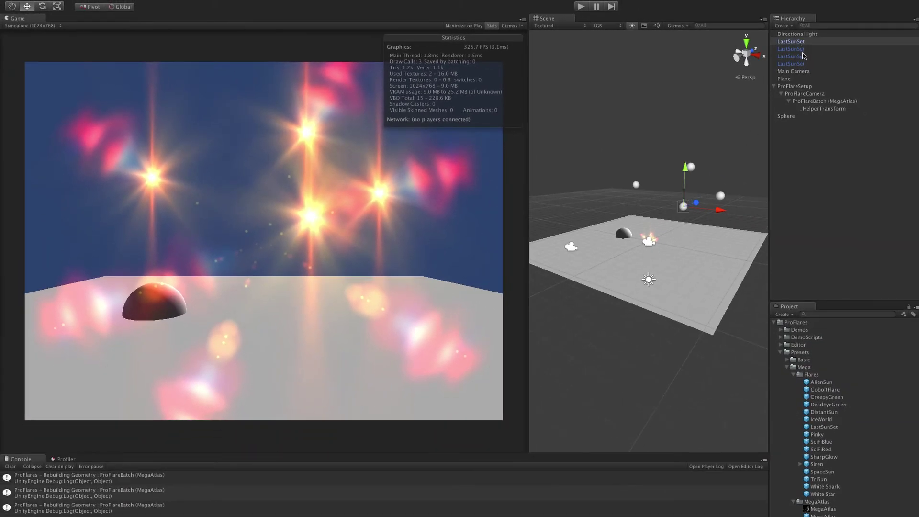
# Step: Delete the duplicate LastSunSet flares and add the AlienSun preset at about X -7.31, Y 6.51, Z 4.33
pyautogui.keyDown('shift'); pyautogui.click(803, 56); pyautogui.keyUp('shift')
pyautogui.press('Delete')
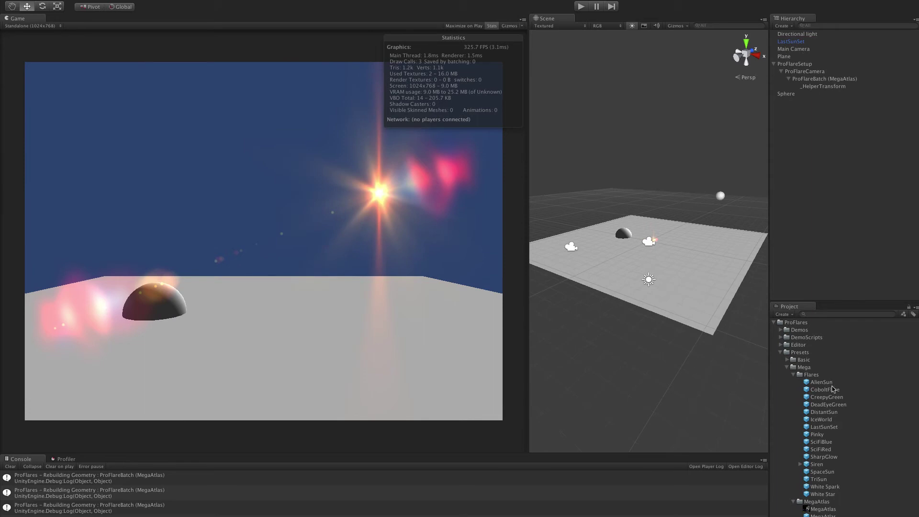
pyautogui.moveTo(821, 381); pyautogui.dragTo(642, 165)
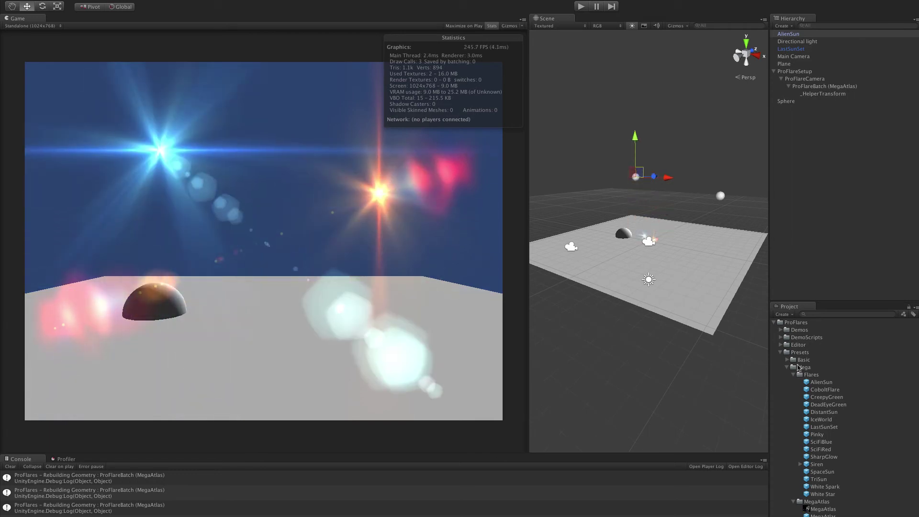
pyautogui.moveTo(672, 182); pyautogui.dragTo(726, 154)
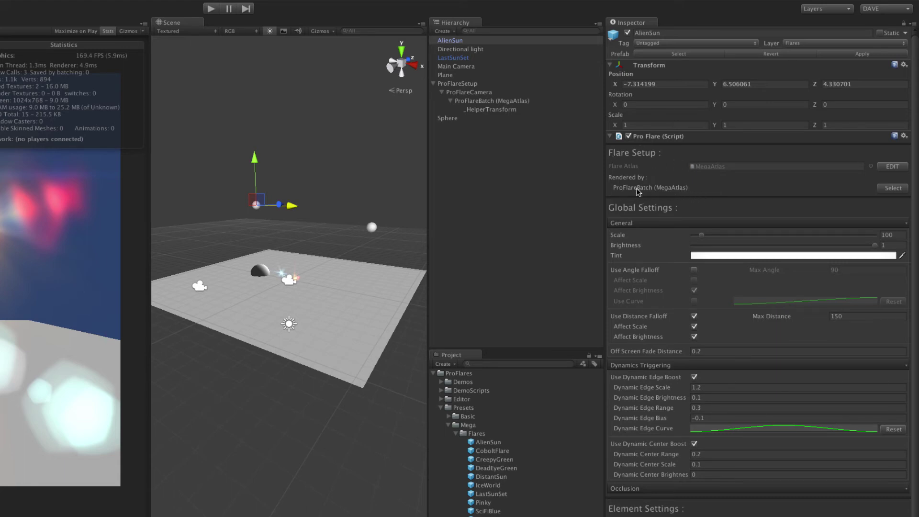
# Step: Inspect the MegaAtlas flare batch and its connected LastSunSet and AlienSun flares, going back and forth between them
pyautogui.click(893, 188)
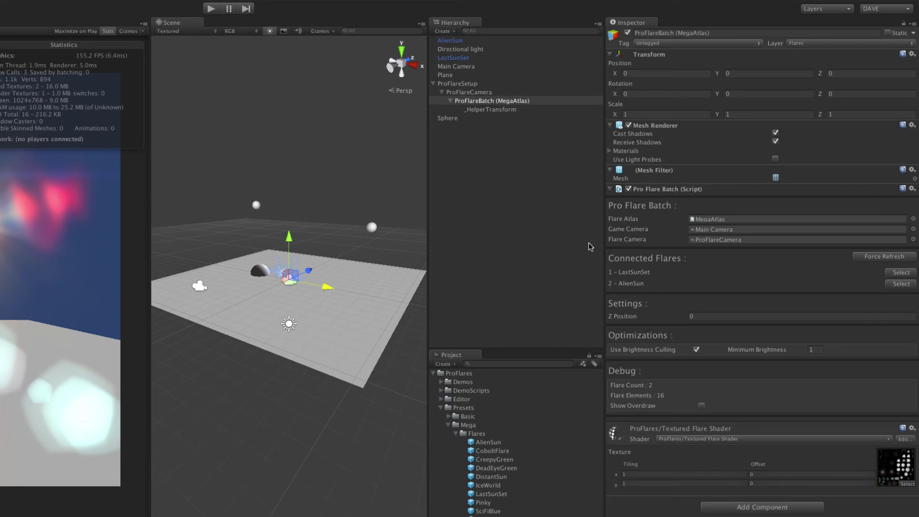
pyautogui.click(901, 272)
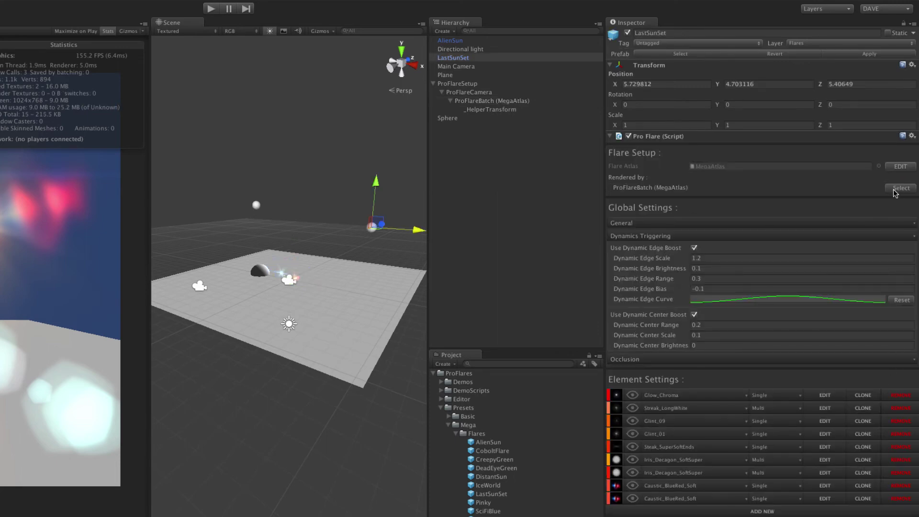
pyautogui.click(895, 189)
pyautogui.click(899, 285)
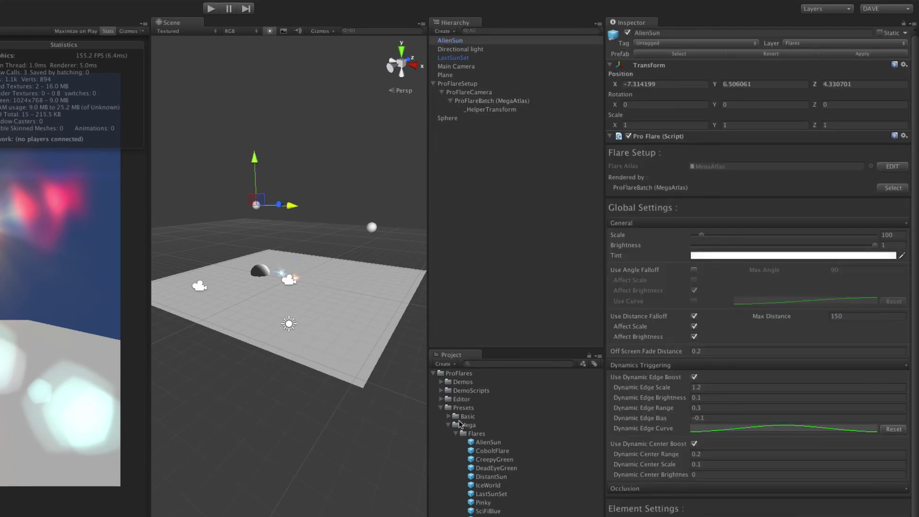
# Step: Add the BlueStarFlare preset from the Basic flares to the scene at about X 2.82, Y 2.57, Z -0.43
pyautogui.click(448, 416)
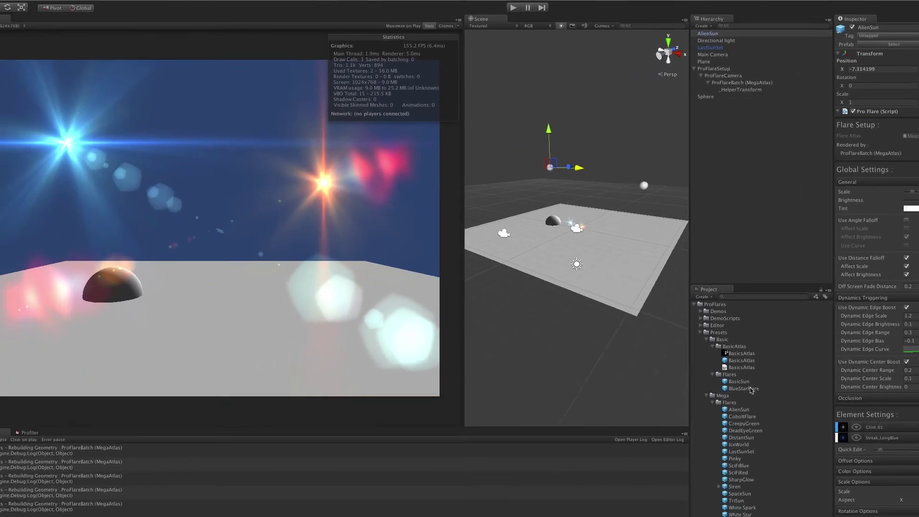
pyautogui.moveTo(505, 477); pyautogui.dragTo(436, 404)
pyautogui.moveTo(716, 323); pyautogui.dragTo(613, 189)
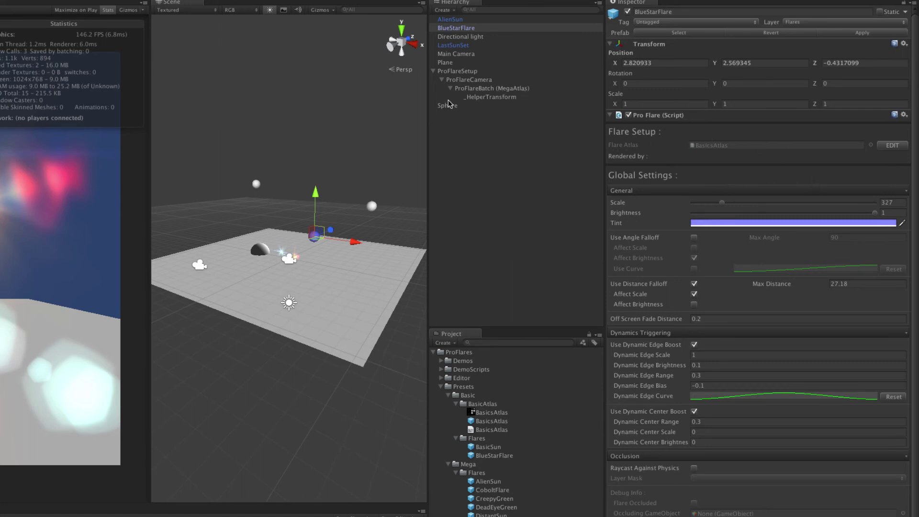
# Step: Assign BasicsAtlas as the flare atlas of the existing ProFlareBatch
pyautogui.click(475, 90)
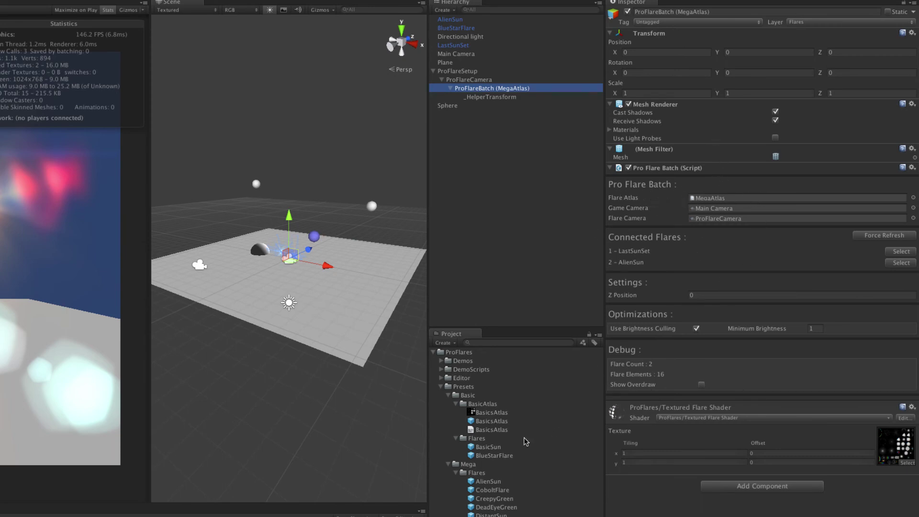
pyautogui.moveTo(489, 423); pyautogui.dragTo(717, 204)
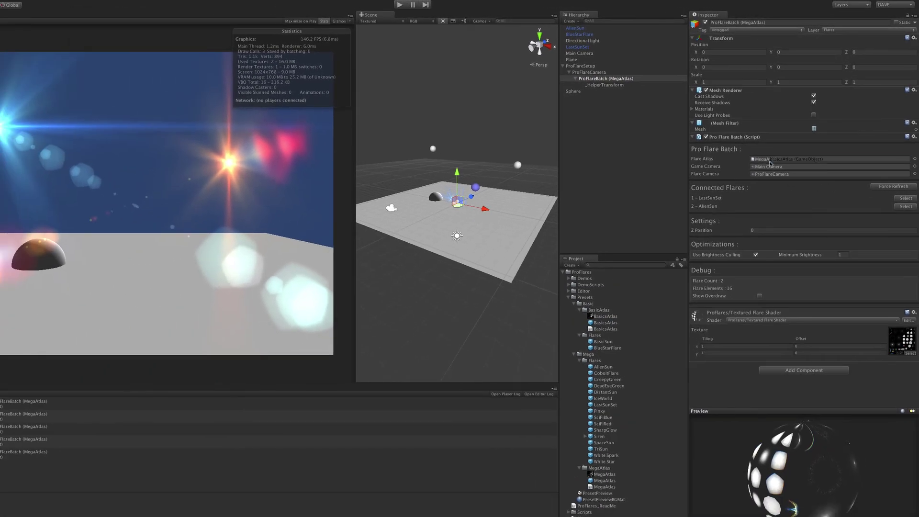
pyautogui.moveTo(769, 163); pyautogui.dragTo(769, 163)
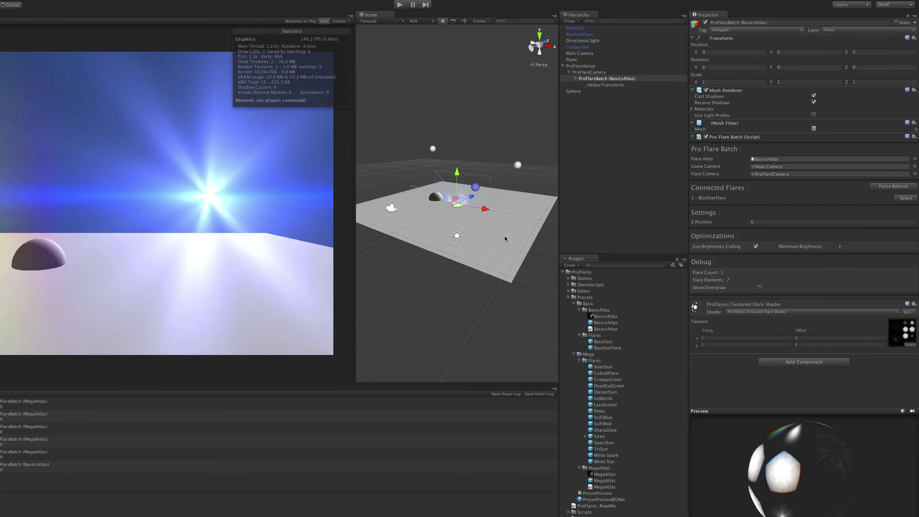
# Step: Reduce the BlueStarFlare's scale to 83 and move it up and across to about X 3.42
pyautogui.click(475, 191)
pyautogui.moveTo(480, 188)
pyautogui.mouseDown()
pyautogui.moveTo(516, 173)
pyautogui.moveTo(466, 183)
pyautogui.moveTo(501, 178)
pyautogui.moveTo(484, 180)
pyautogui.mouseUp()
pyautogui.moveTo(758, 172)
pyautogui.mouseDown()
pyautogui.moveTo(750, 174)
pyautogui.moveTo(760, 174)
pyautogui.mouseUp()
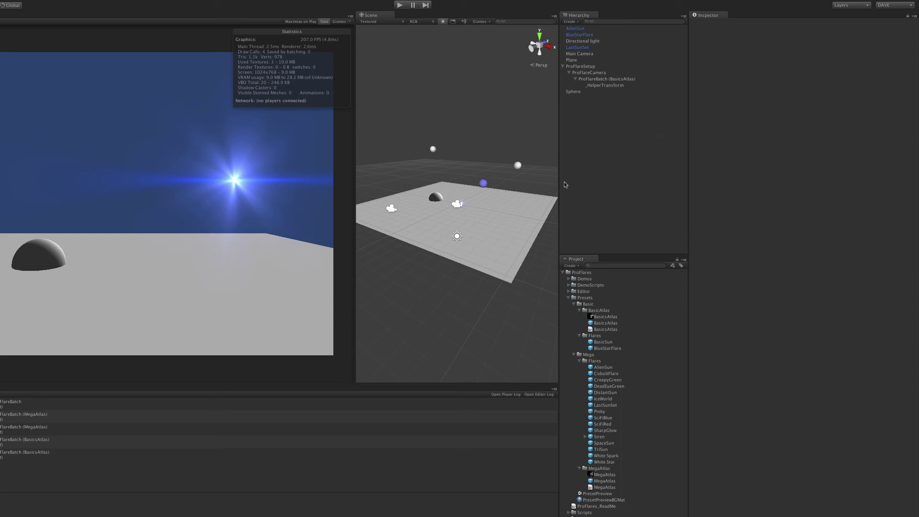
pyautogui.click(482, 185)
pyautogui.moveTo(485, 182); pyautogui.dragTo(502, 171)
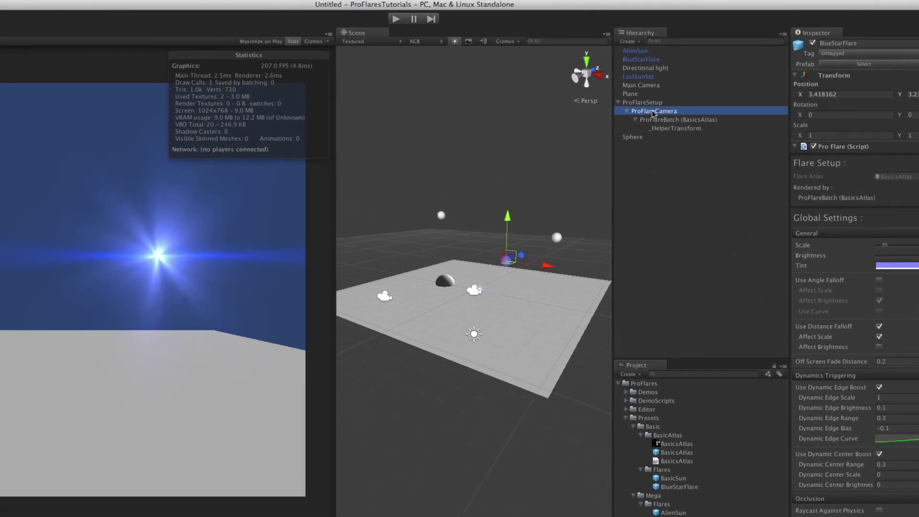
# Step: Create an additional ProFlares setup on the ProFlareCamera and assign MegaAtlas as the new batch's flare atlas
pyautogui.click(618, 74)
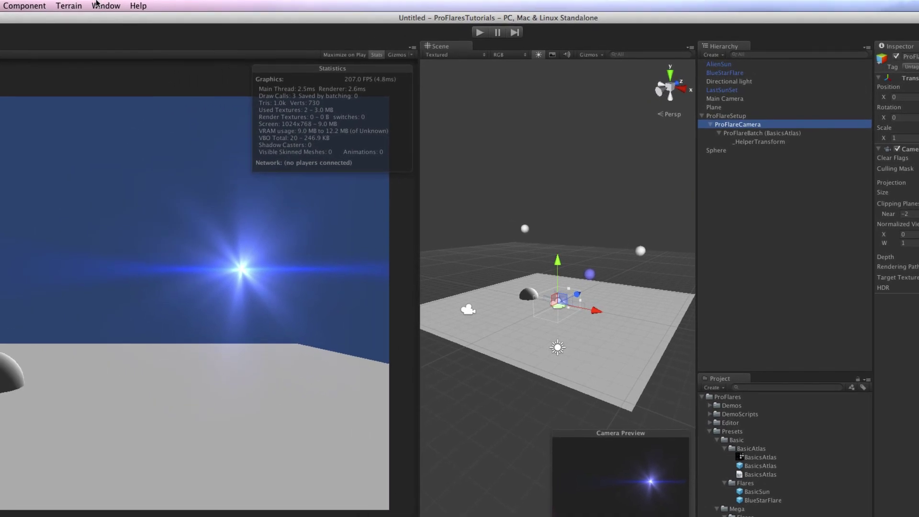
pyautogui.click(98, 4)
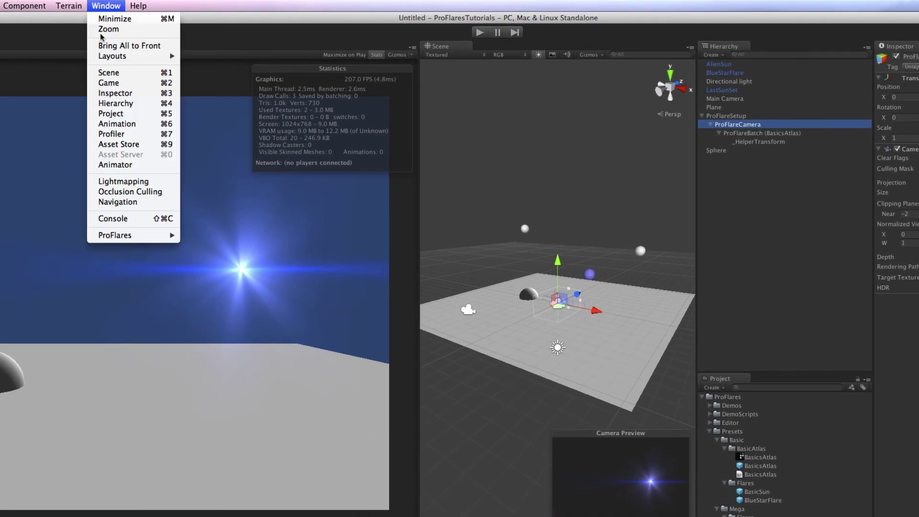
pyautogui.moveTo(133, 237)
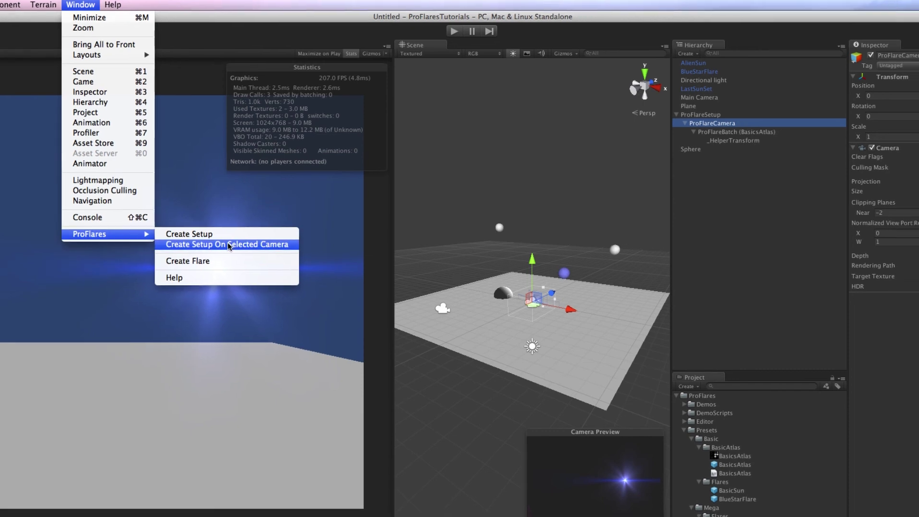
pyautogui.click(254, 246)
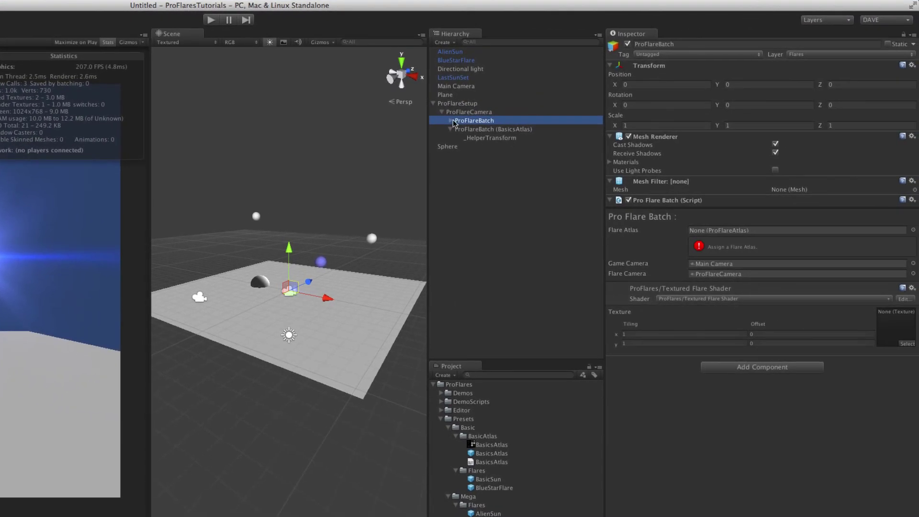
pyautogui.click(451, 121)
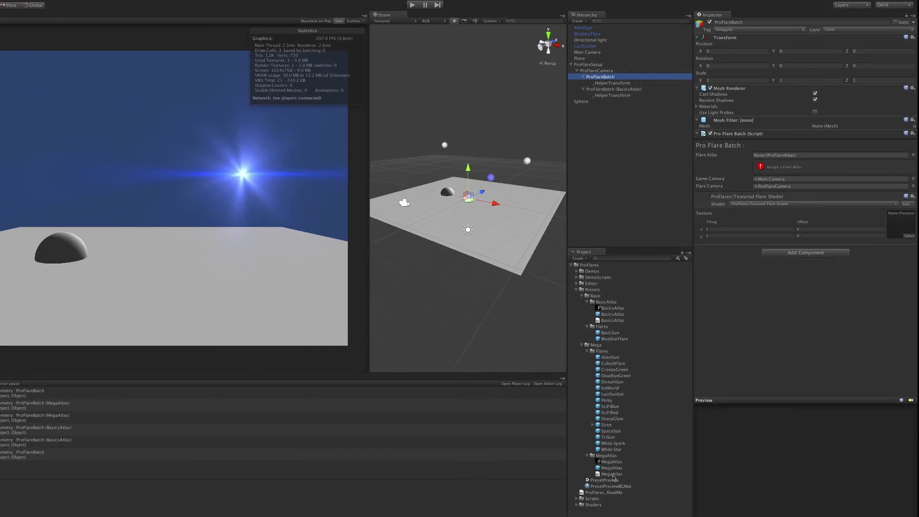
pyautogui.moveTo(611, 468); pyautogui.dragTo(788, 155)
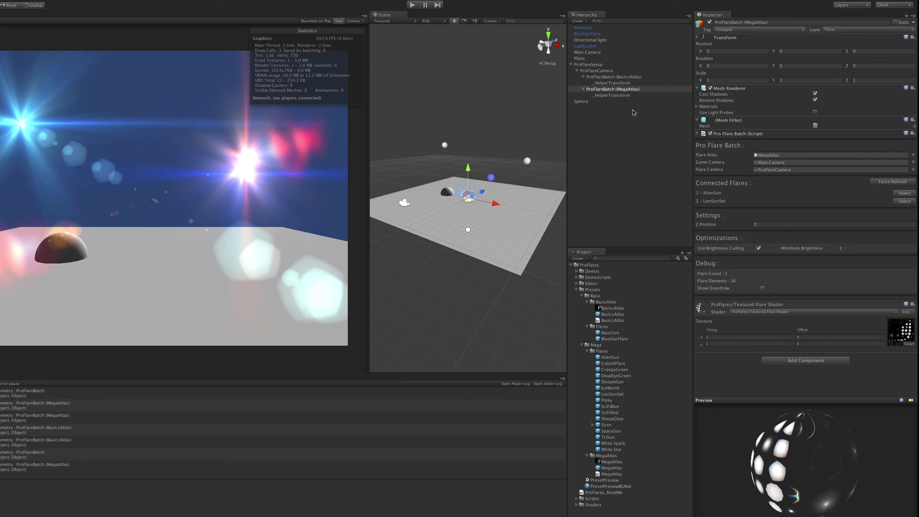
# Step: Lower the AlienSun flare slightly and move the BlueStarFlare to about X -0.36, Y 5.22, between the other two flares
pyautogui.click(582, 28)
pyautogui.moveTo(447, 136); pyautogui.dragTo(449, 150)
pyautogui.click(587, 34)
pyautogui.moveTo(496, 171); pyautogui.dragTo(468, 154)
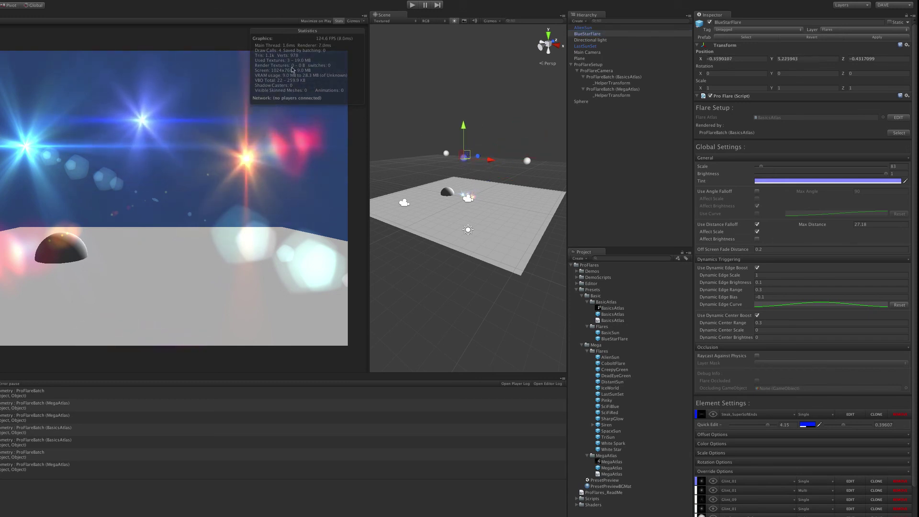
# Step: Compare the settings and connected flares of the BasicsAtlas and MegaAtlas batches, then examine the BlueStarFlare
pyautogui.click(617, 77)
pyautogui.click(617, 89)
pyautogui.click(616, 77)
pyautogui.click(618, 89)
pyautogui.click(616, 77)
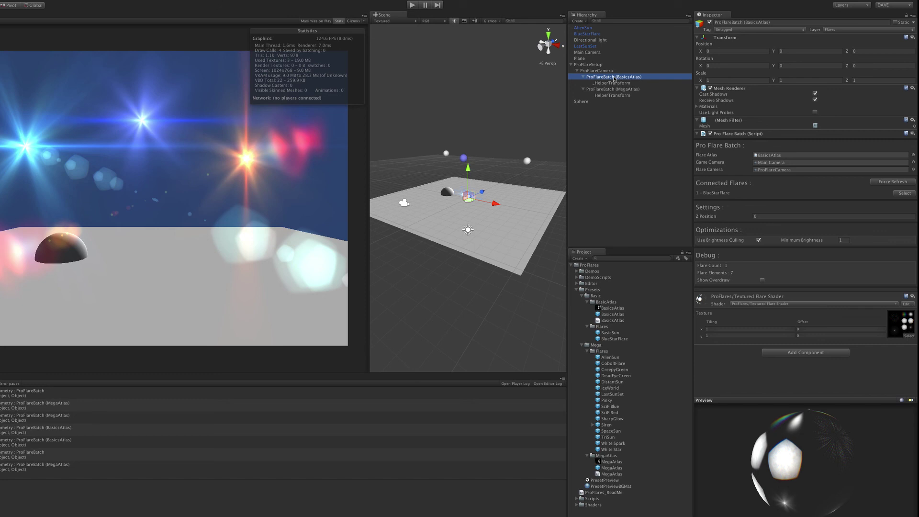
pyautogui.click(463, 157)
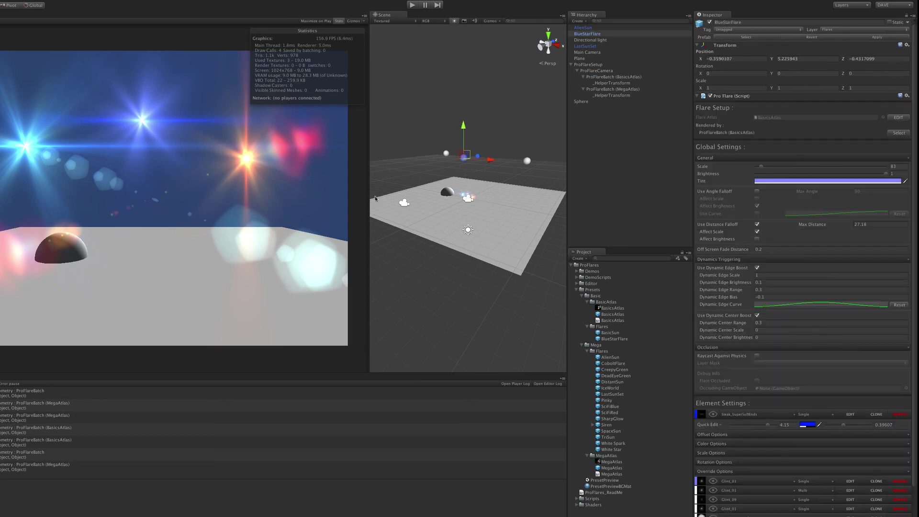